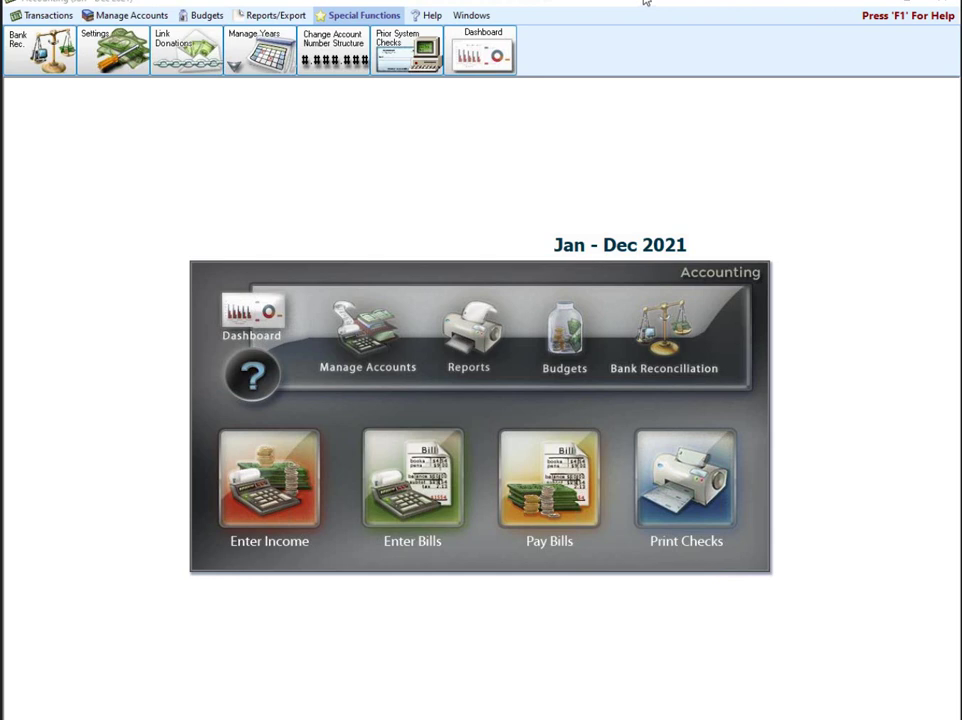
Step: Leave the Accounting module and look at the Backup option among the Administration tools
{"action": "left_click", "coordinate": [944, 6]}
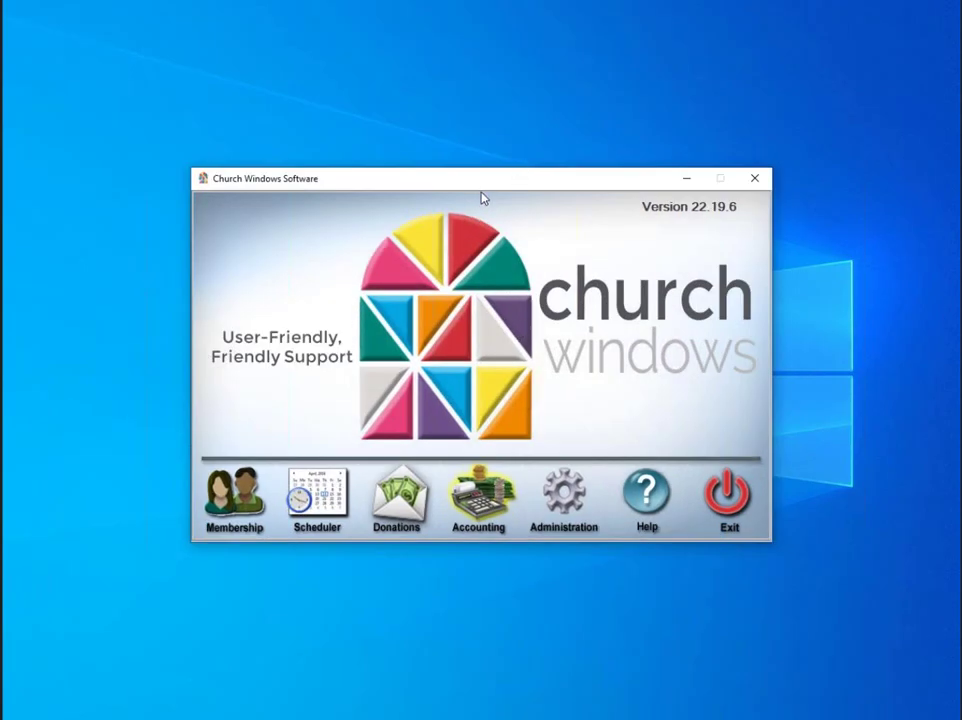
{"action": "left_click", "coordinate": [574, 498]}
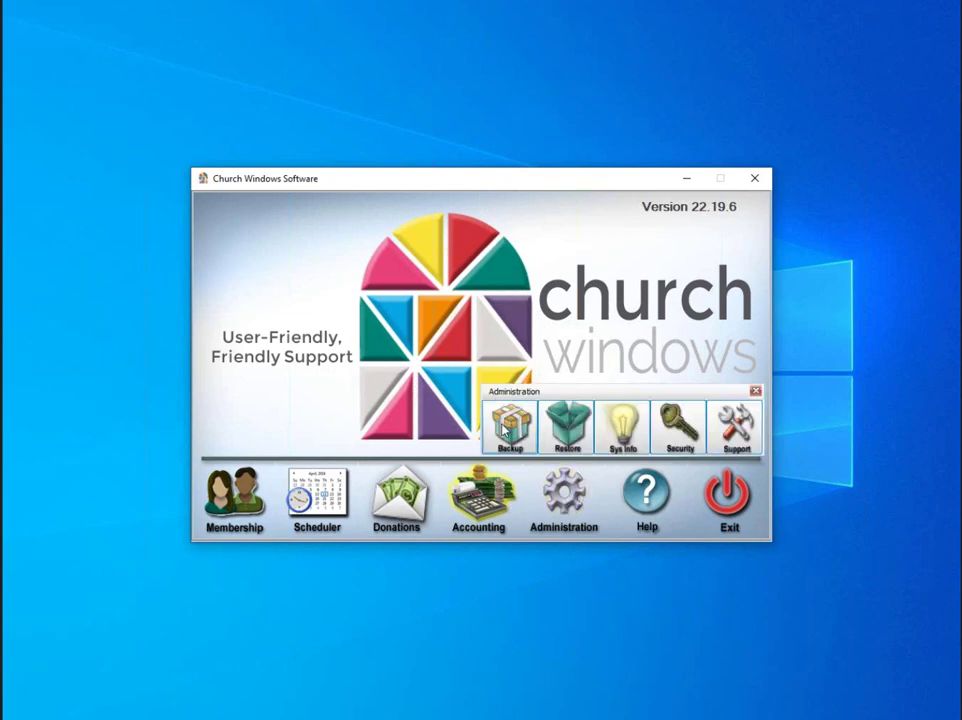
{"action": "left_click", "coordinate": [756, 393]}
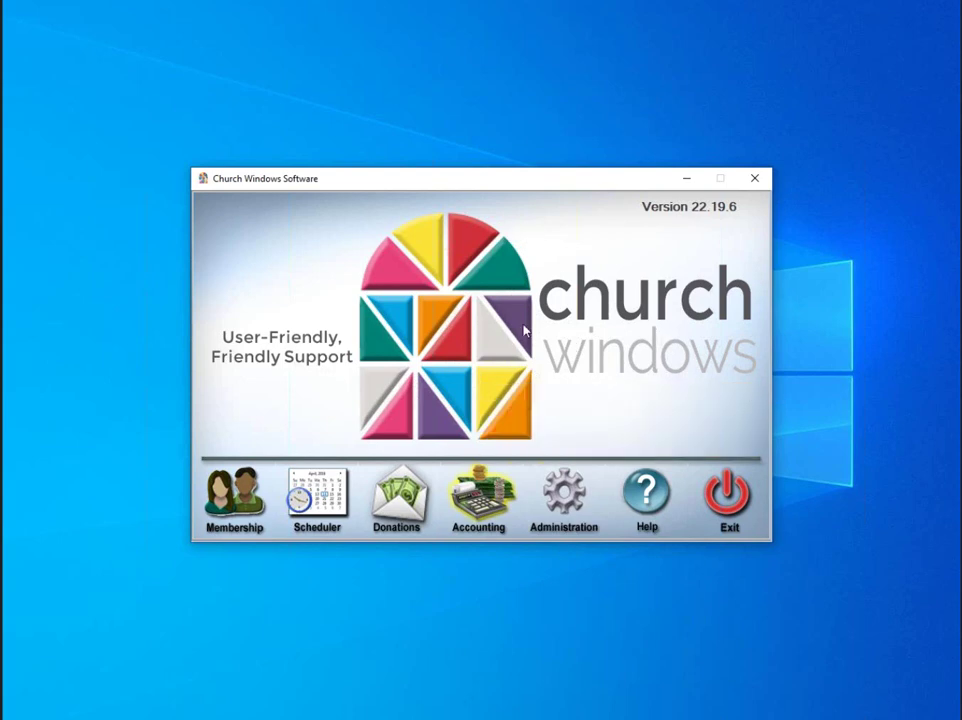
Step: Reopen the Accounting module and show its Chart of Accounts in a taller window
{"action": "left_click", "coordinate": [483, 508]}
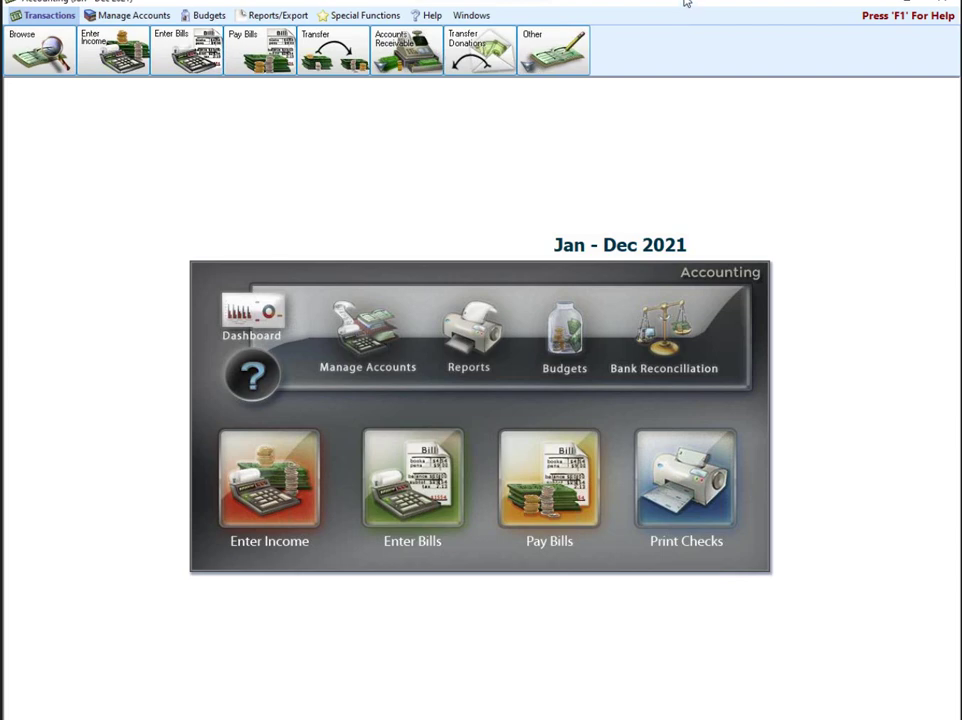
{"action": "left_click", "coordinate": [366, 342]}
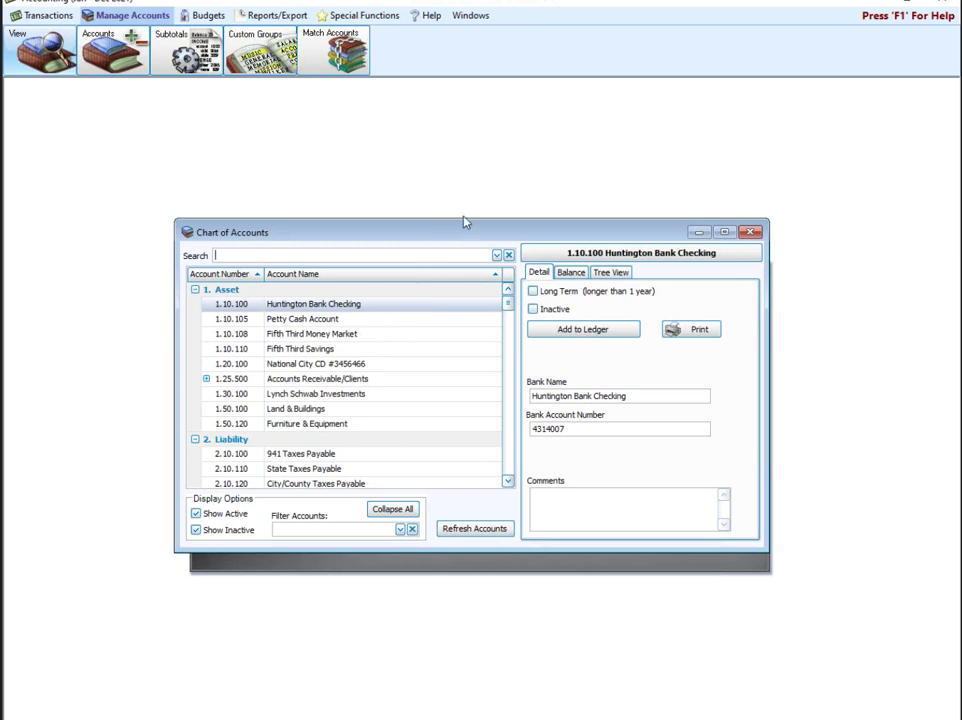
{"action": "left_click_drag", "start_coordinate": [518, 552], "coordinate": [530, 613]}
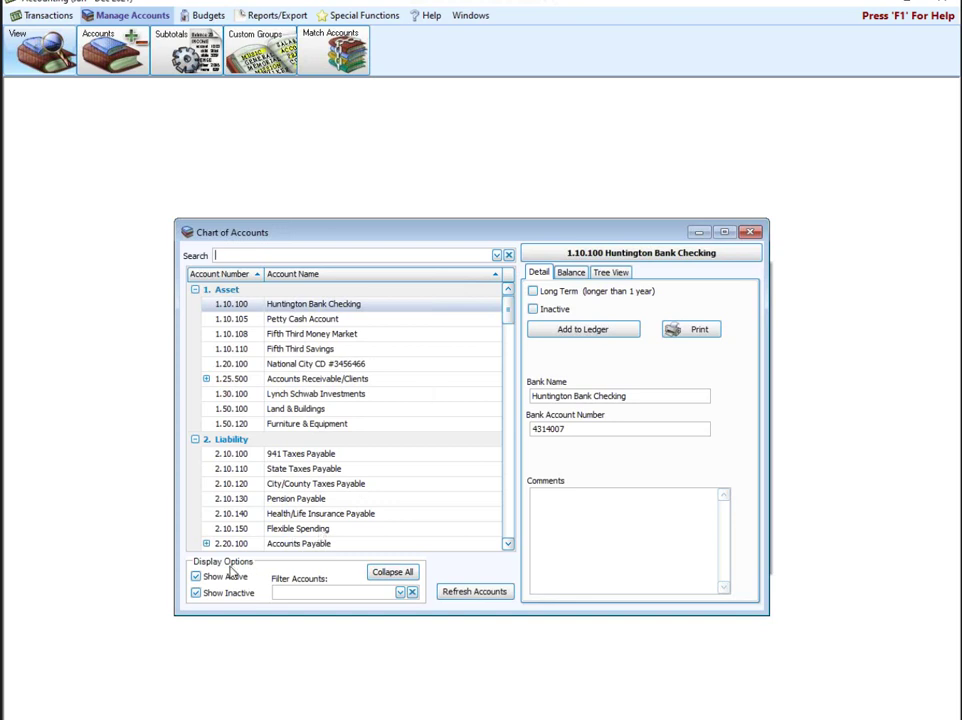
Step: Show only the Expense group's accounts and rename the Postage account to Postage Expense
{"action": "left_click", "coordinate": [392, 572]}
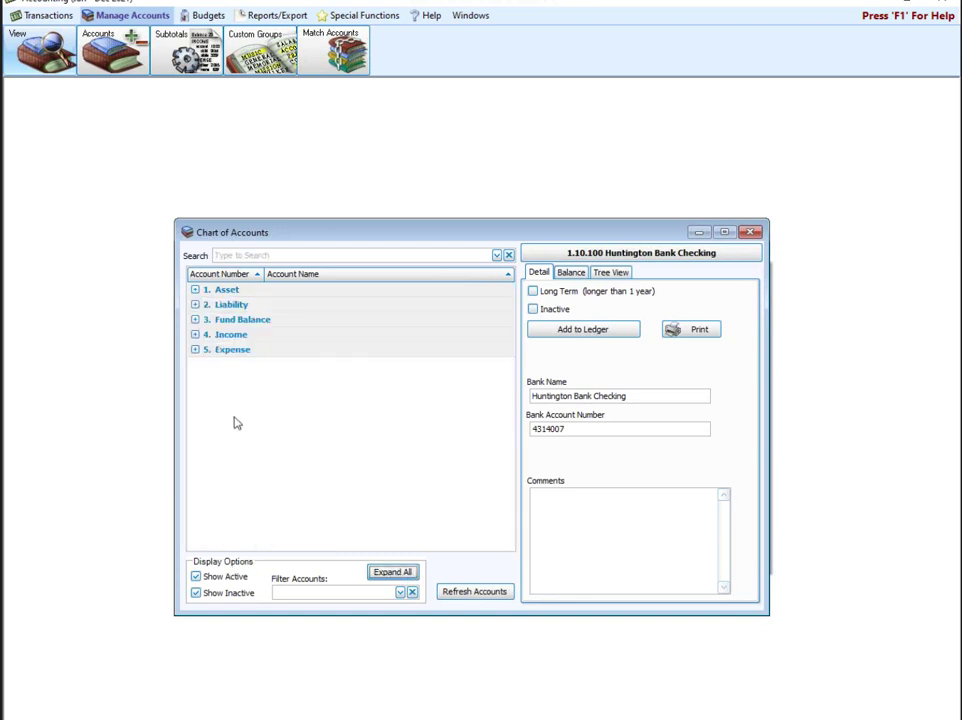
{"action": "left_click", "coordinate": [195, 349]}
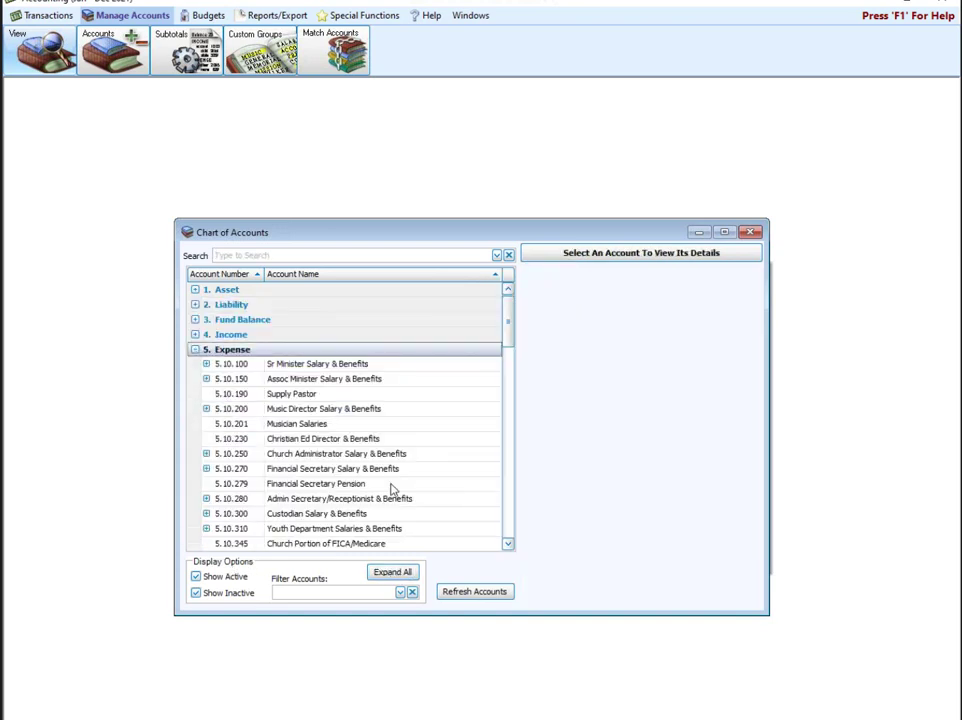
{"action": "left_click_drag", "start_coordinate": [510, 327], "coordinate": [520, 398]}
{"action": "left_click", "coordinate": [320, 396]}
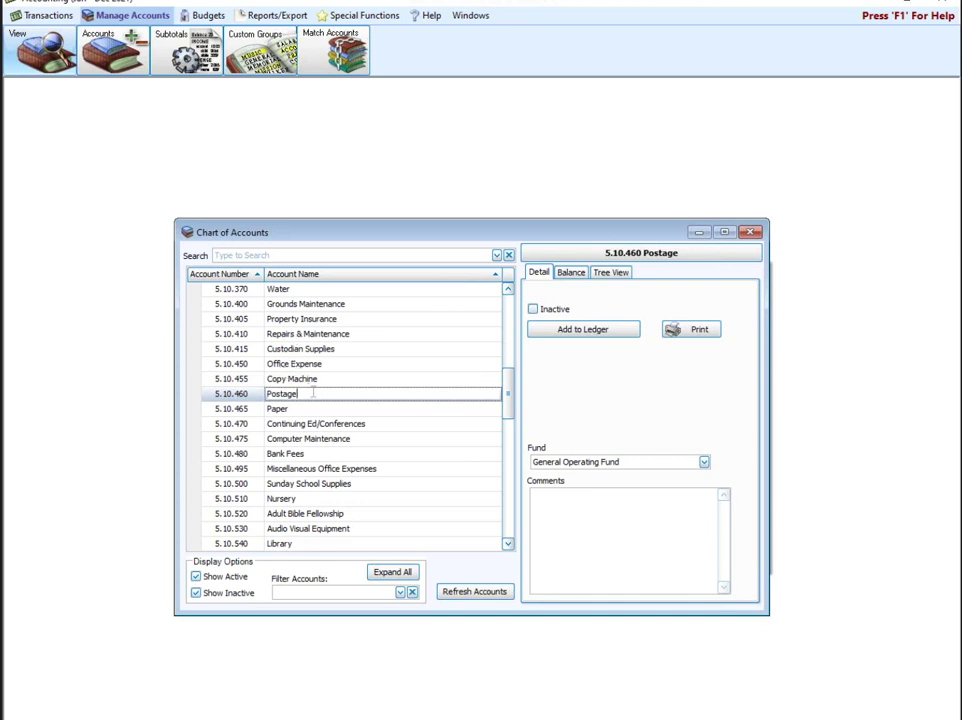
{"action": "type", "text": "Expense"}
Step: Rename the Copy Machine expense account to Copy Machine Expense
{"action": "left_click", "coordinate": [335, 376]}
{"action": "left_click", "coordinate": [336, 378]}
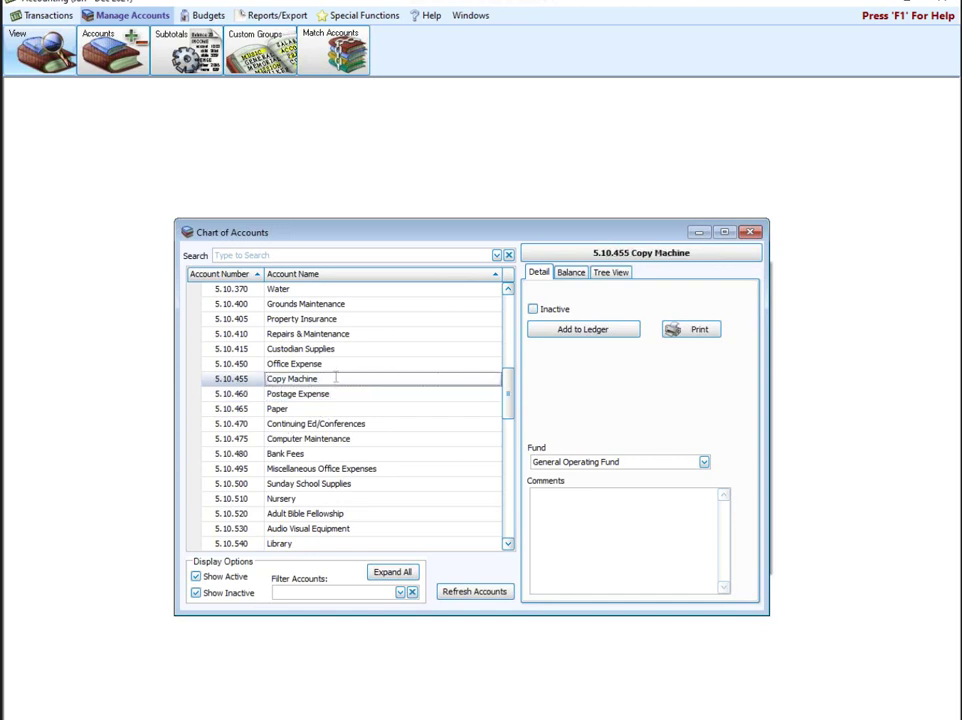
{"action": "type", "text": "Expense"}
{"action": "left_click", "coordinate": [516, 365]}
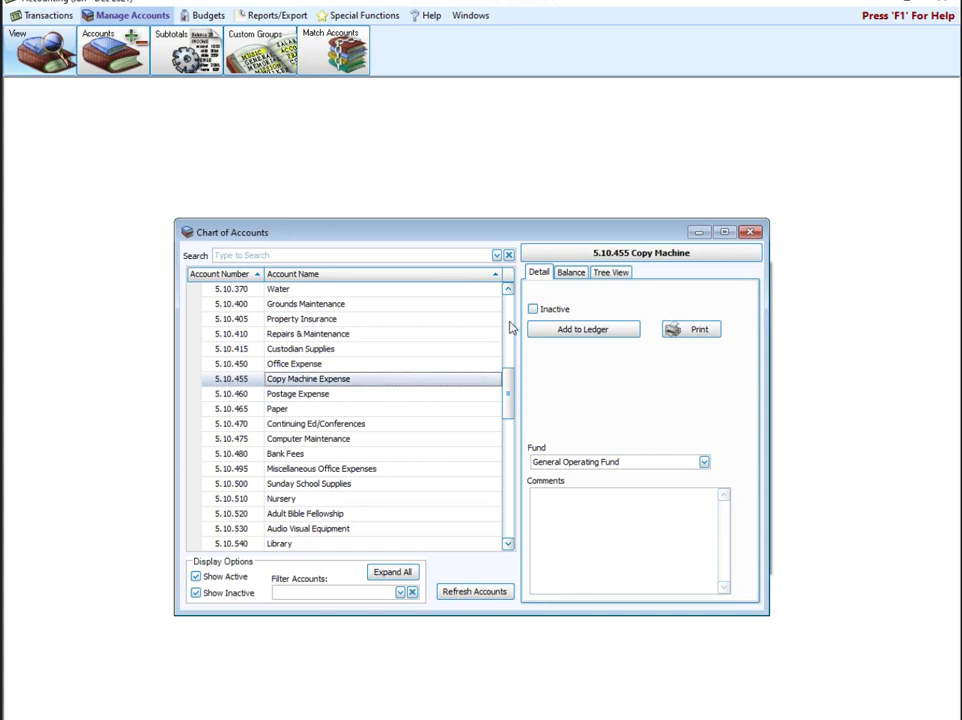
Step: Change the ledger number of the Gas expense account to 5.10.361
{"action": "left_click", "coordinate": [510, 328]}
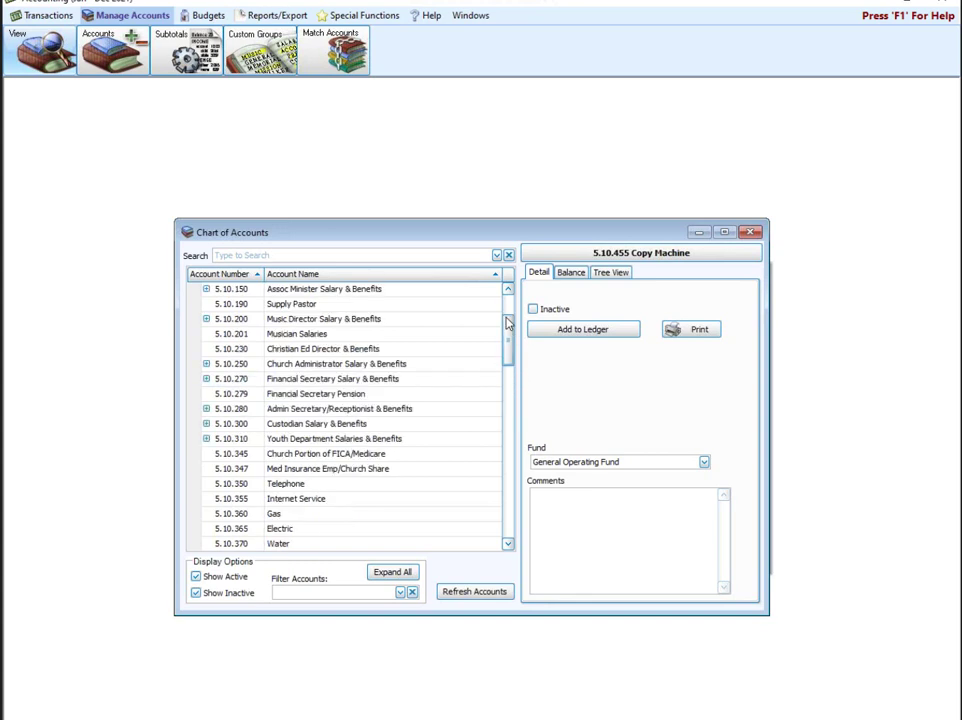
{"action": "left_click", "coordinate": [509, 544]}
{"action": "left_click", "coordinate": [509, 544]}
{"action": "left_click", "coordinate": [509, 544]}
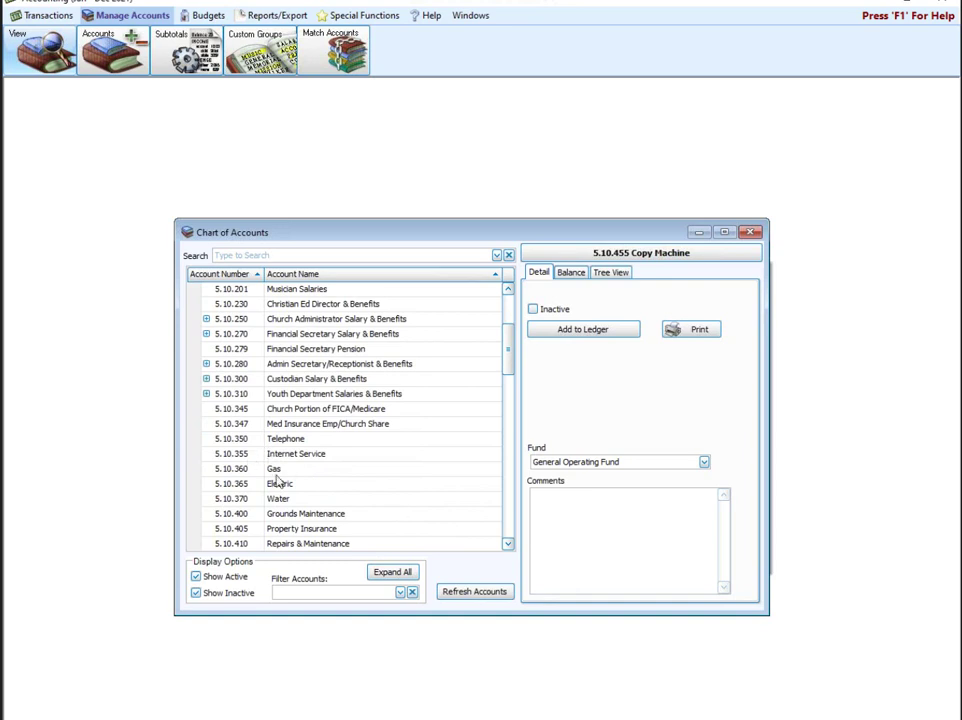
{"action": "left_click", "coordinate": [245, 468]}
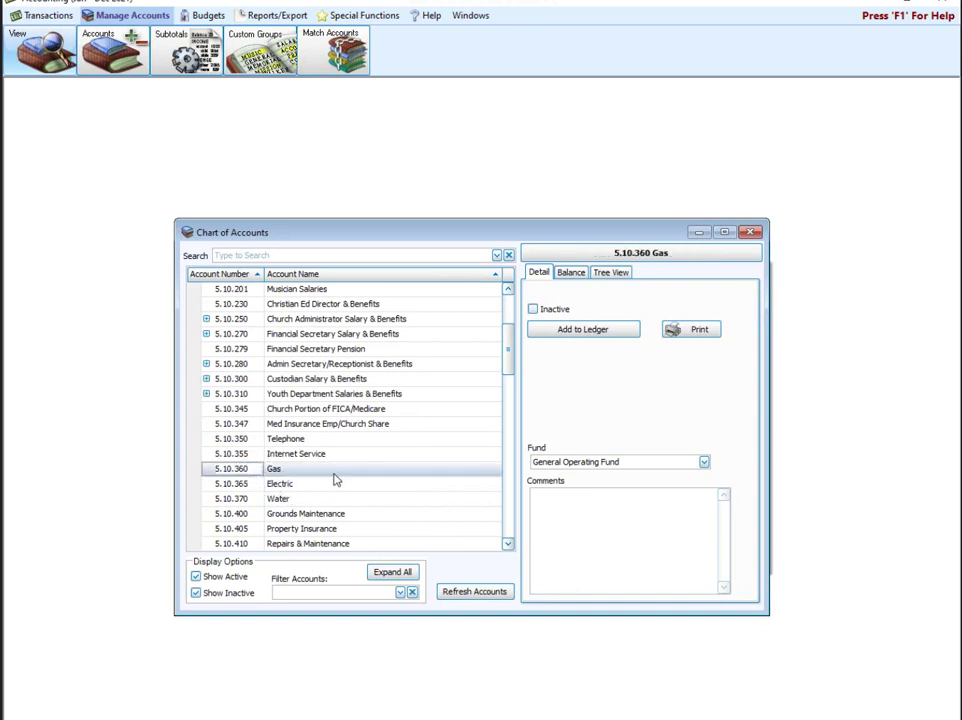
{"action": "left_click", "coordinate": [240, 466]}
{"action": "type", "text": "a"}
{"action": "key", "text": "shift+Left"}
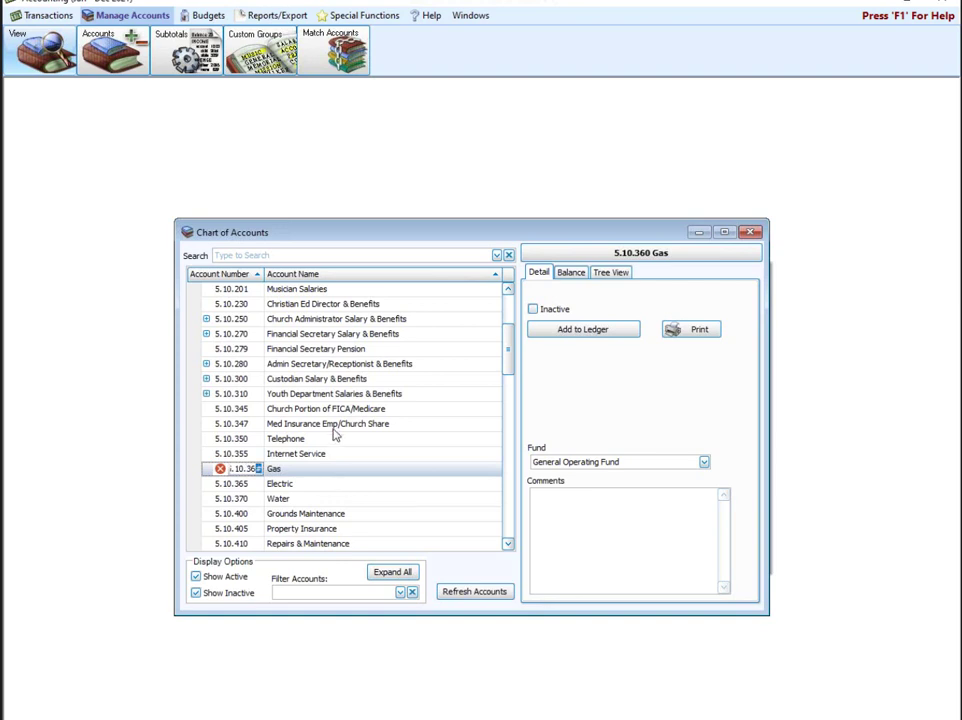
{"action": "type", "text": "1"}
{"action": "left_click", "coordinate": [256, 408]}
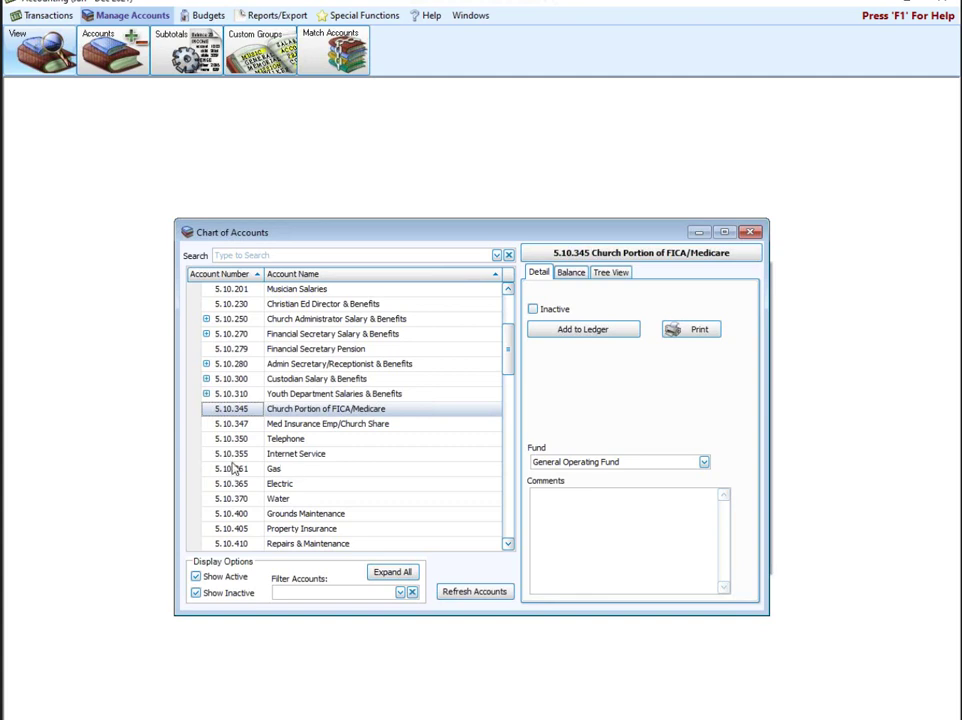
Step: Edit the Gas account from the account tree, renaming it Gas Expense and keeping the Total Utilites subtotal
{"action": "left_click", "coordinate": [249, 469]}
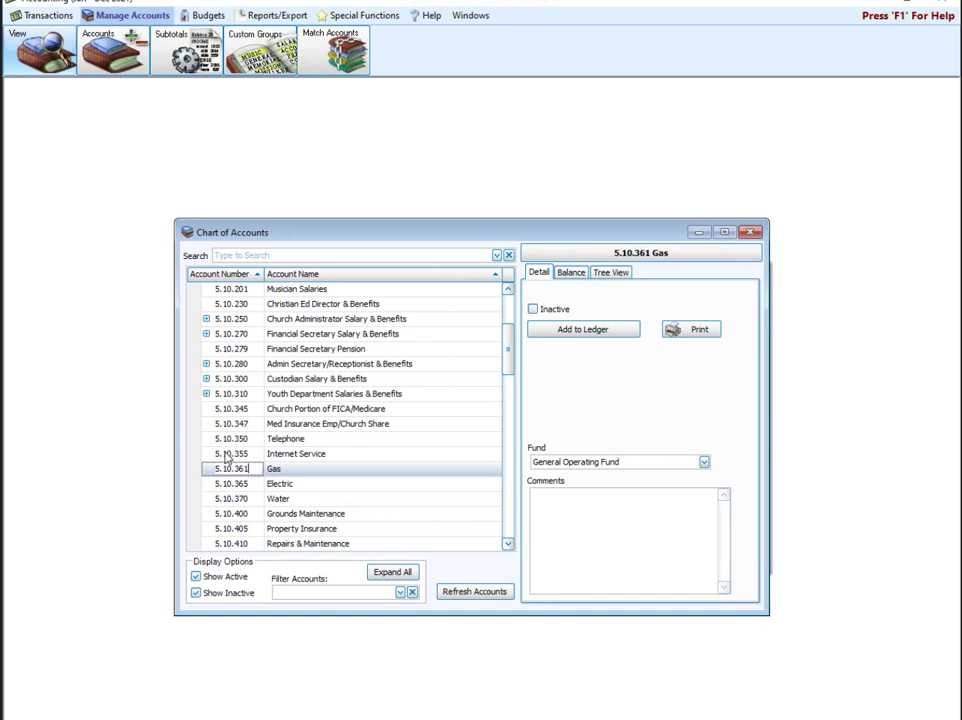
{"action": "left_click", "coordinate": [292, 468]}
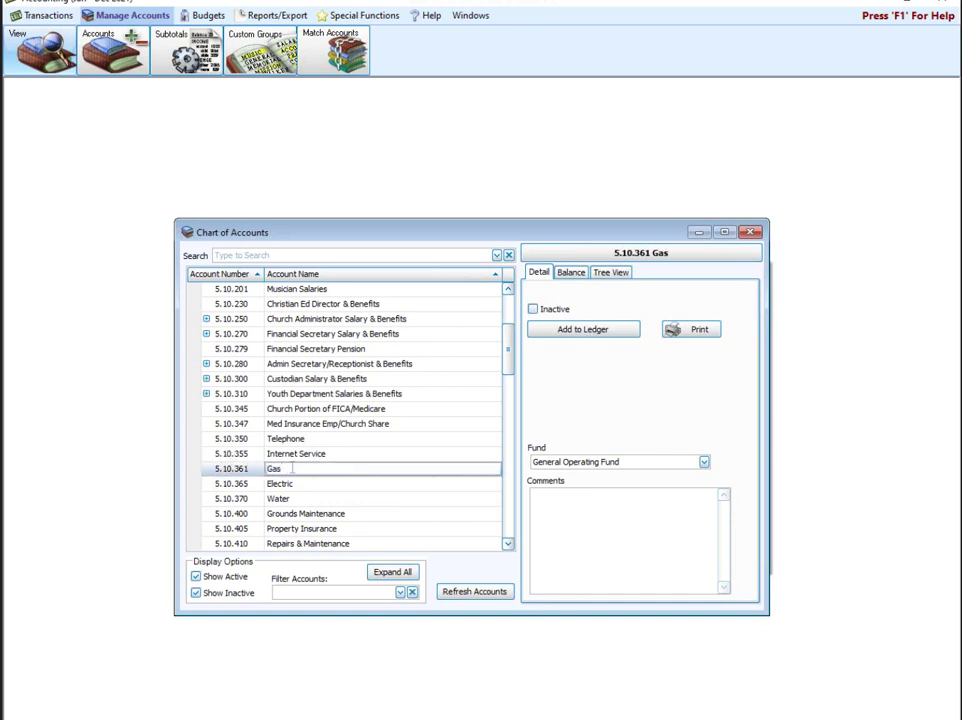
{"action": "left_click", "coordinate": [611, 274]}
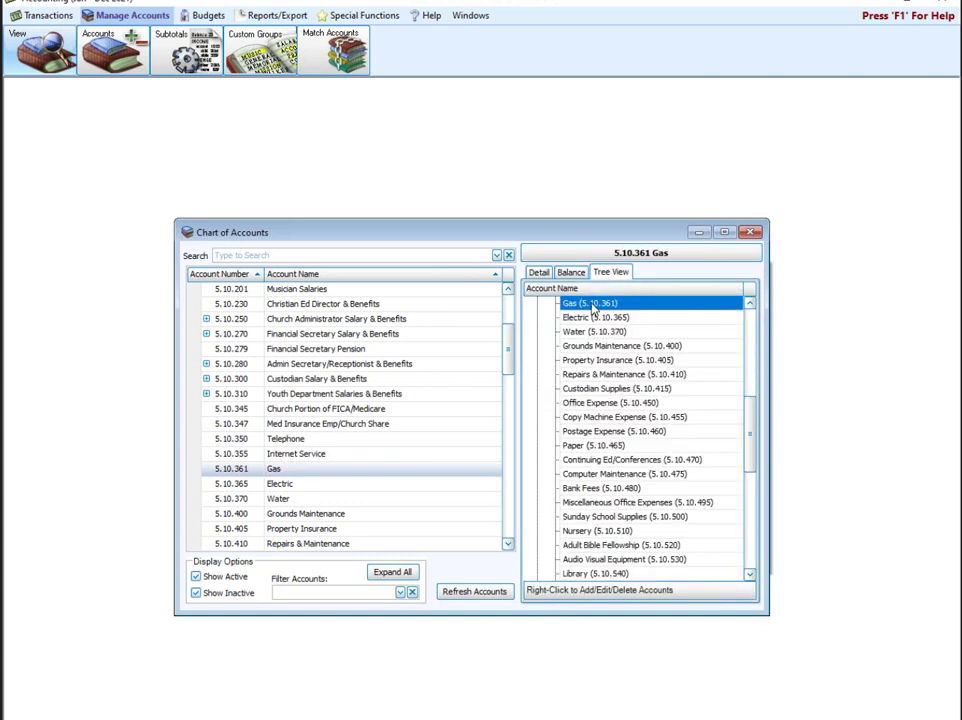
{"action": "right_click", "coordinate": [592, 308]}
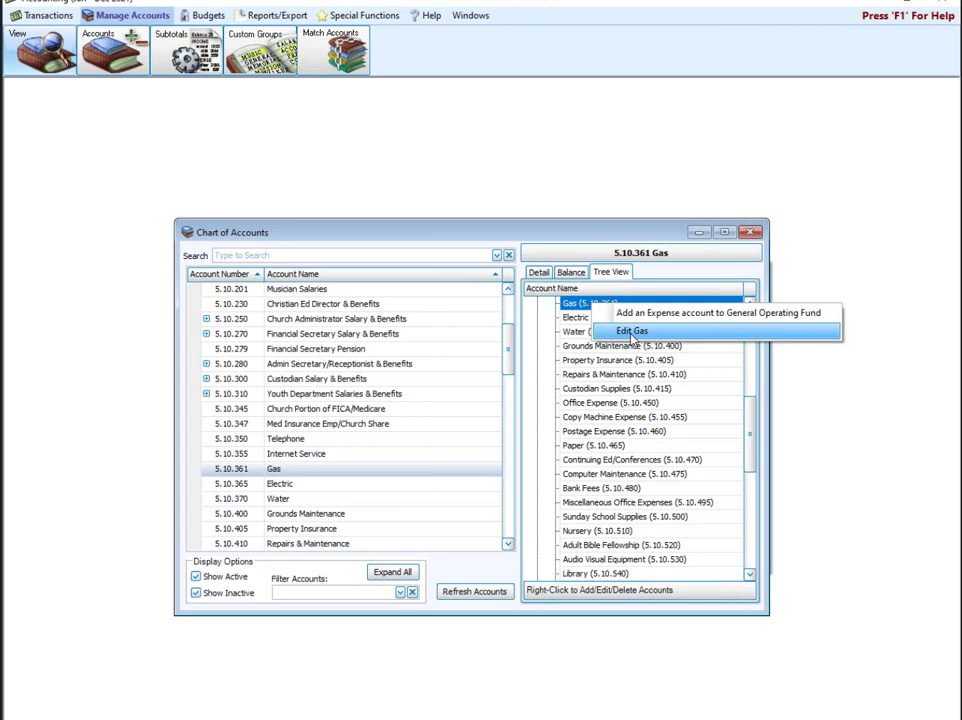
{"action": "left_click", "coordinate": [632, 337]}
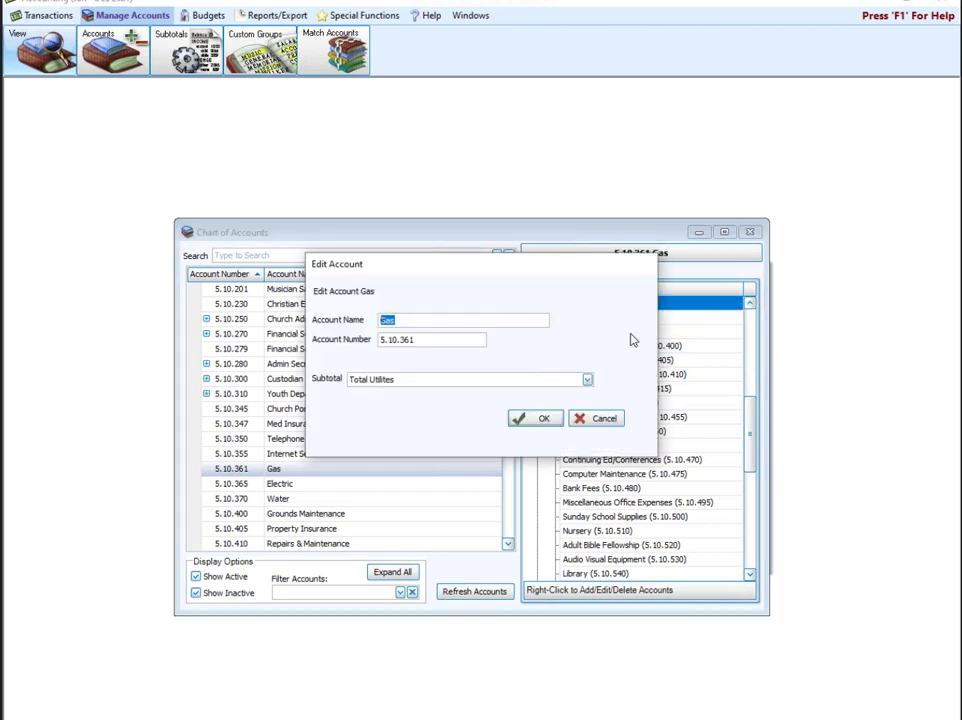
{"action": "left_click", "coordinate": [442, 320]}
{"action": "type", "text": "Expenb"}
{"action": "key", "text": "BackSpace"}
{"action": "key", "text": "BackSpace"}
{"action": "type", "text": "se"}
{"action": "left_click", "coordinate": [587, 379]}
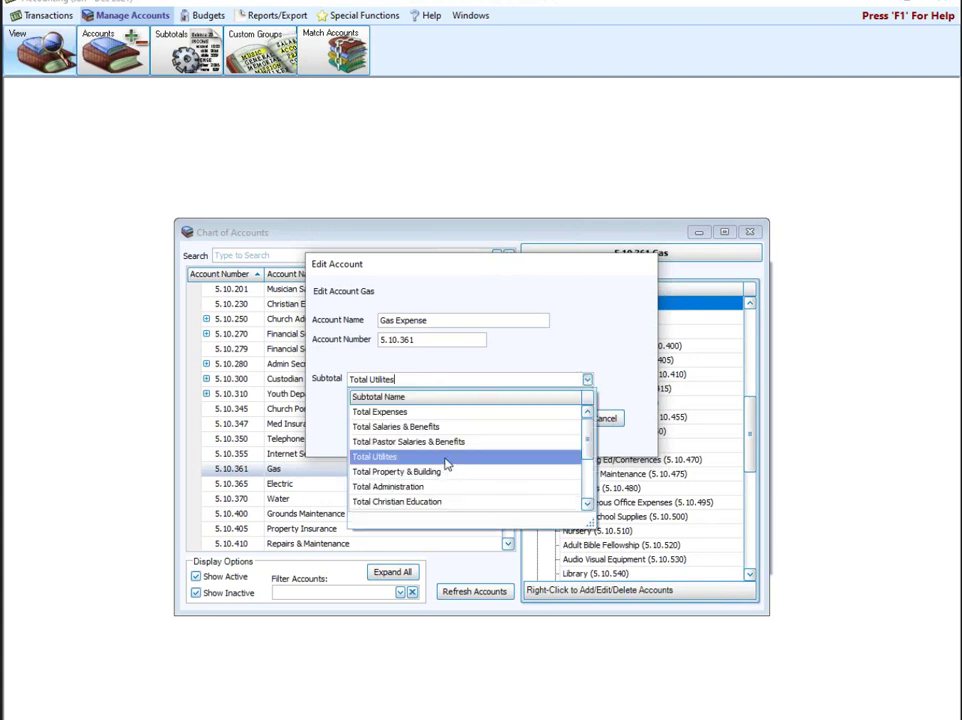
{"action": "left_click", "coordinate": [436, 275]}
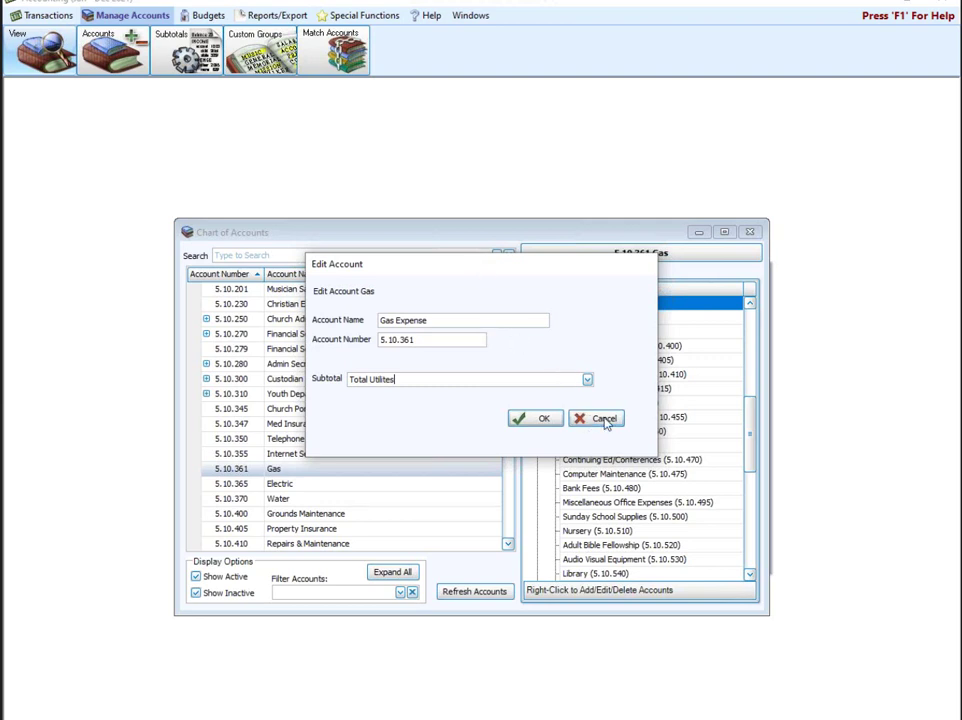
{"action": "left_click", "coordinate": [539, 419]}
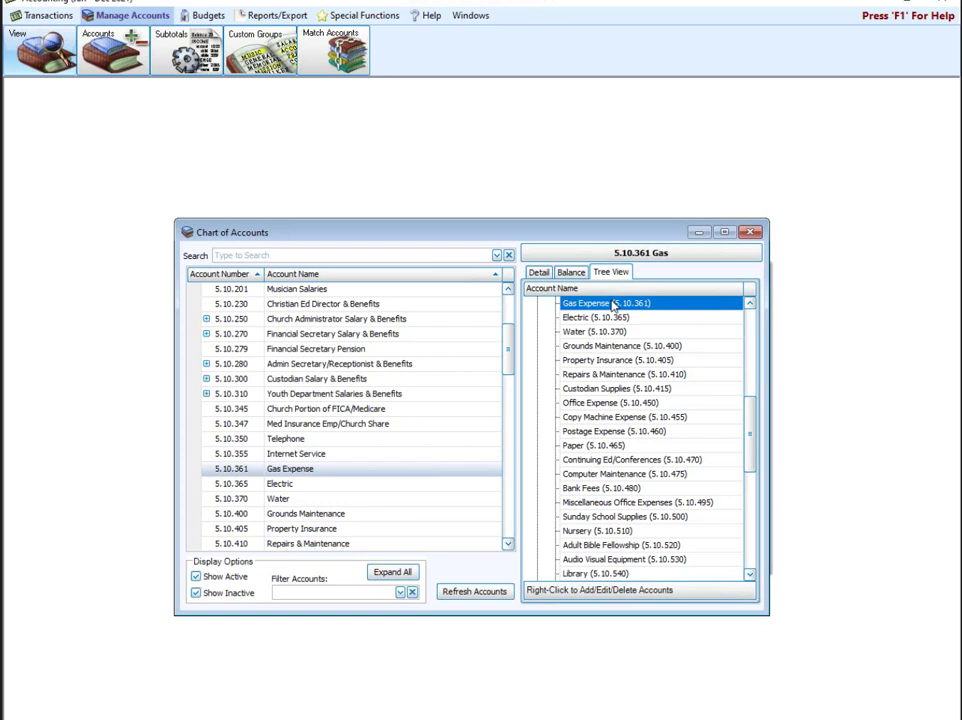
Step: Return to the account details, search the accounts for "build" and select 5.20.100 Building Fund Expenses
{"action": "left_click", "coordinate": [538, 272]}
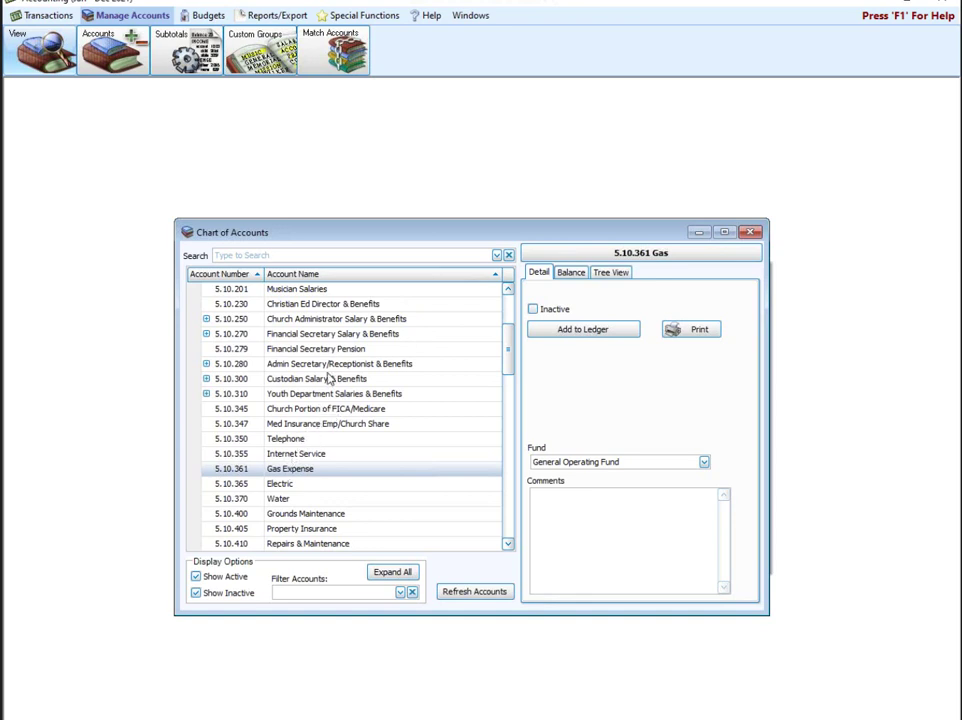
{"action": "left_click", "coordinate": [424, 253]}
{"action": "type", "text": "build"}
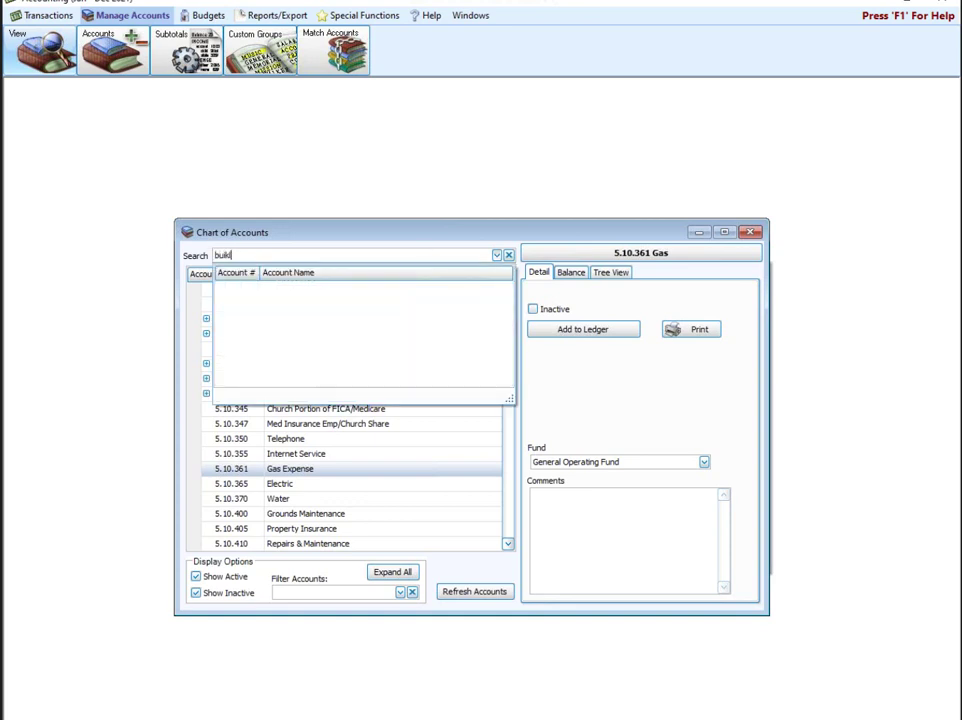
{"action": "key", "text": "BackSpace"}
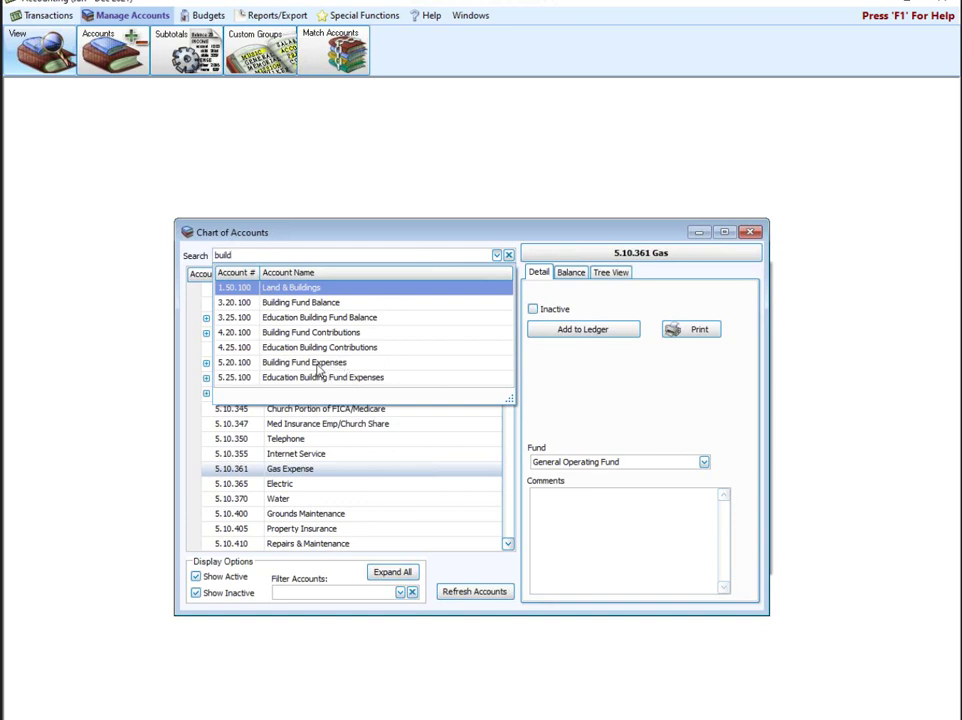
{"action": "left_click", "coordinate": [318, 364]}
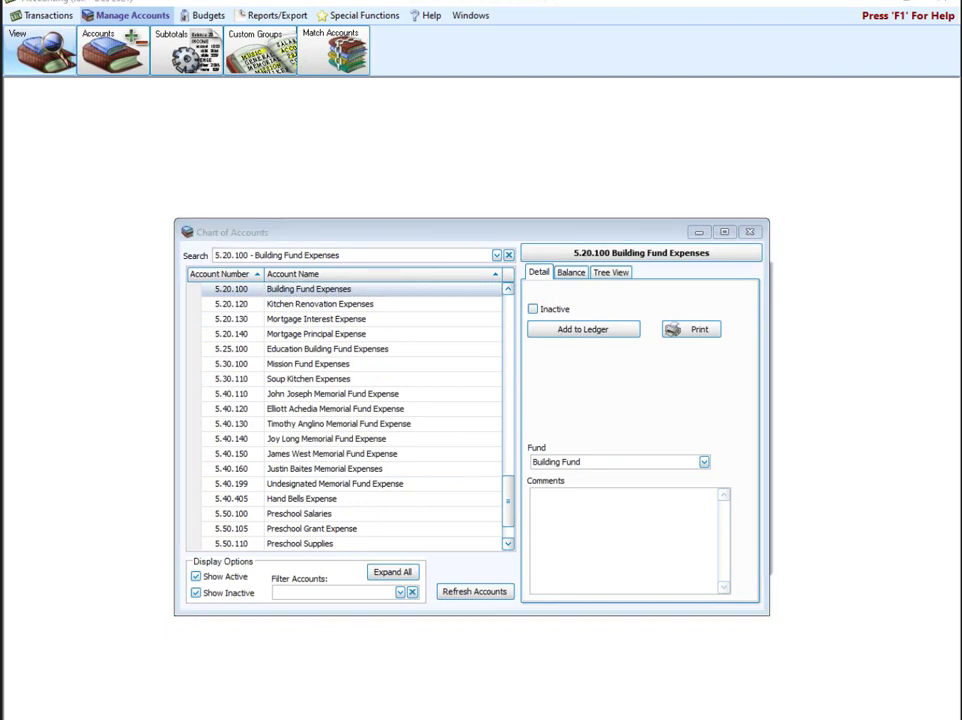
{"action": "mouse_move", "coordinate": [512, 428]}
{"action": "left_mouse_down"}
{"action": "mouse_move", "coordinate": [648, 396]}
{"action": "mouse_move", "coordinate": [732, 426]}
{"action": "mouse_move", "coordinate": [732, 481]}
{"action": "mouse_move", "coordinate": [580, 499]}
{"action": "mouse_move", "coordinate": [481, 430]}
{"action": "mouse_move", "coordinate": [536, 406]}
{"action": "left_mouse_up"}
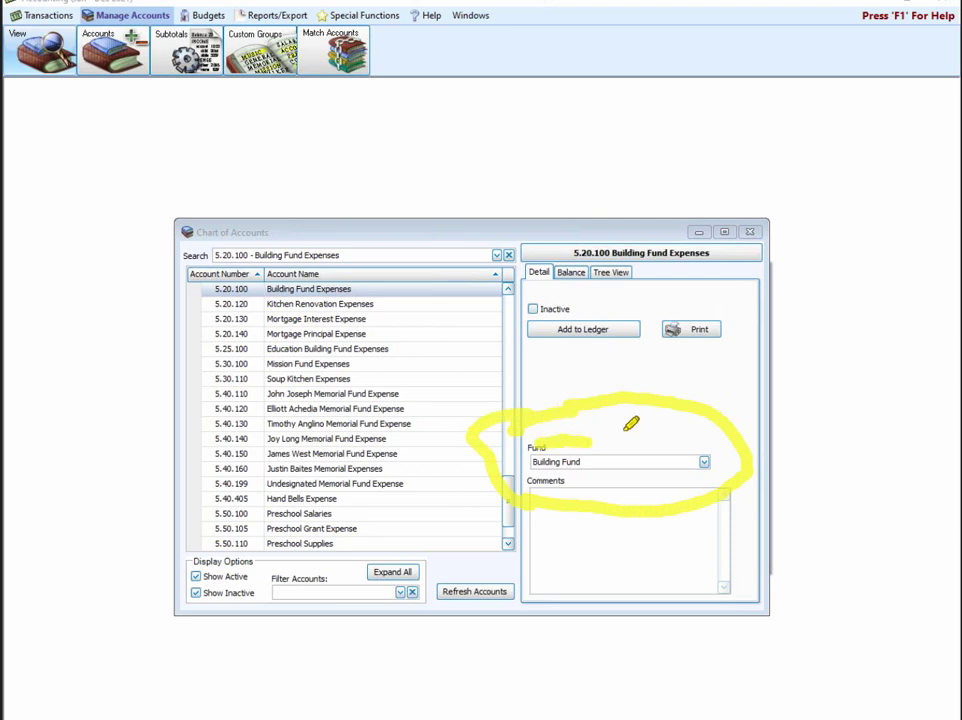
{"action": "left_click_drag", "start_coordinate": [592, 440], "coordinate": [536, 440]}
{"action": "key", "text": "Escape"}
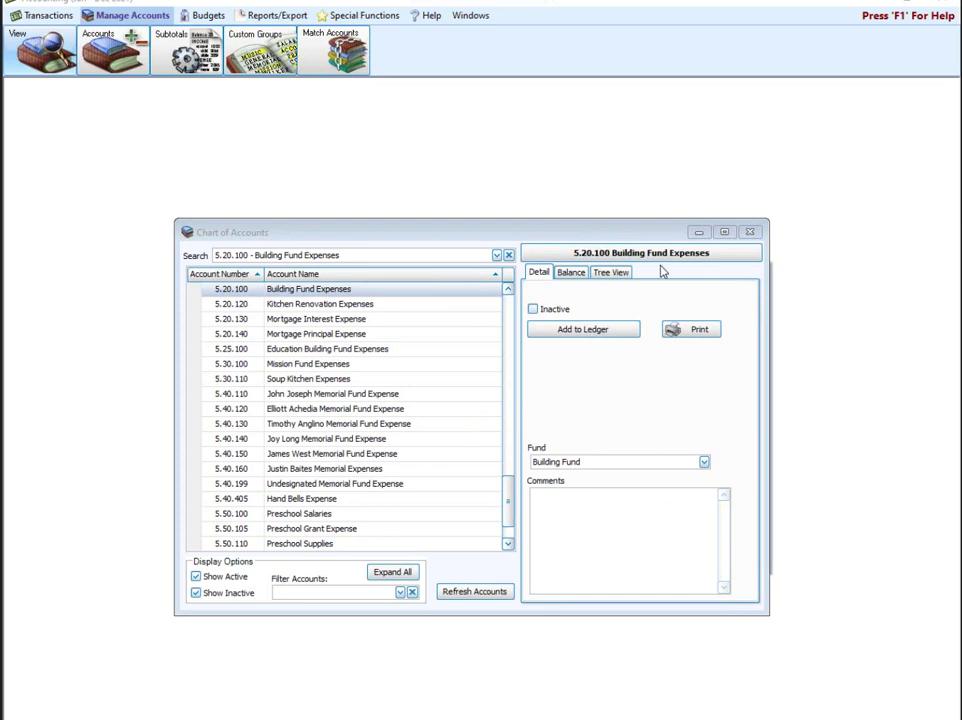
Step: Assign the Building Fund Expenses account to the Education Building Fund and display the account's monthly balances
{"action": "left_click", "coordinate": [340, 304]}
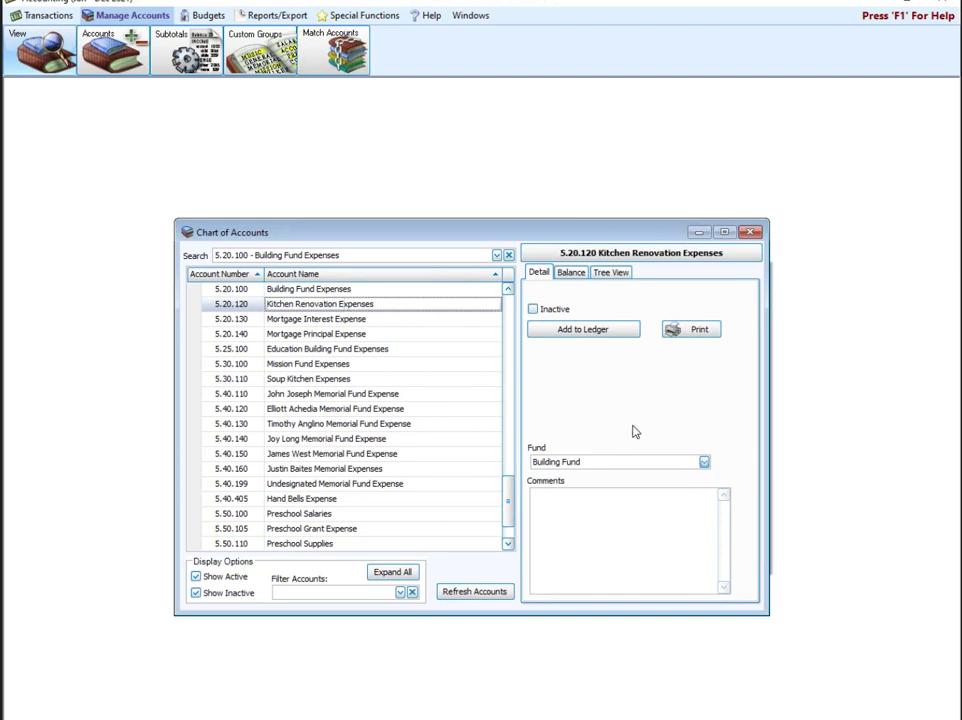
{"action": "left_click", "coordinate": [341, 289]}
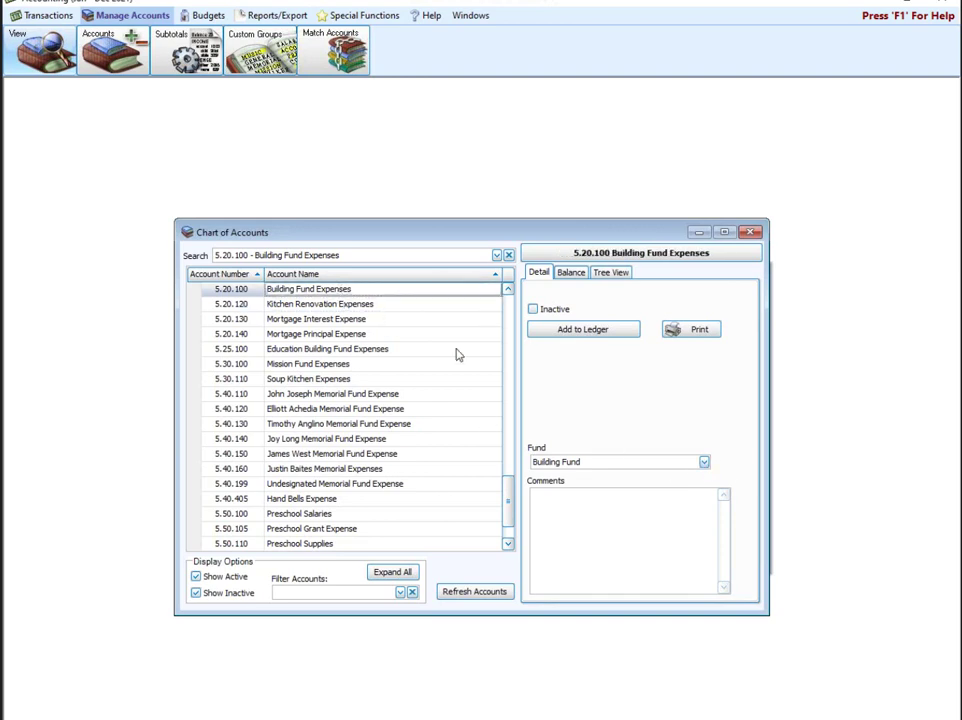
{"action": "left_click", "coordinate": [704, 463]}
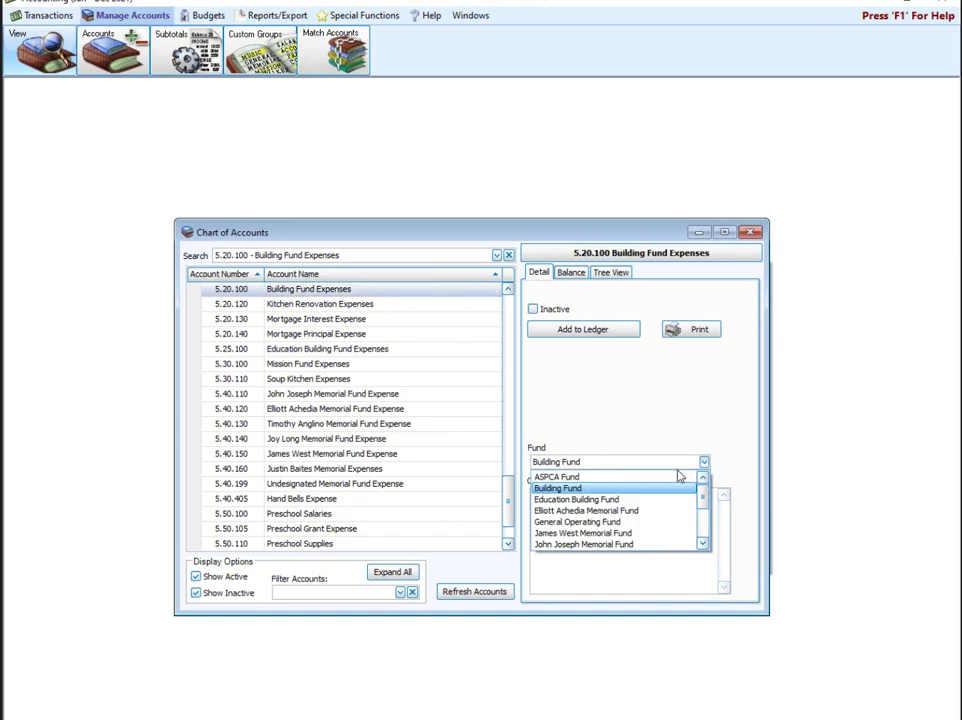
{"action": "left_click", "coordinate": [569, 501]}
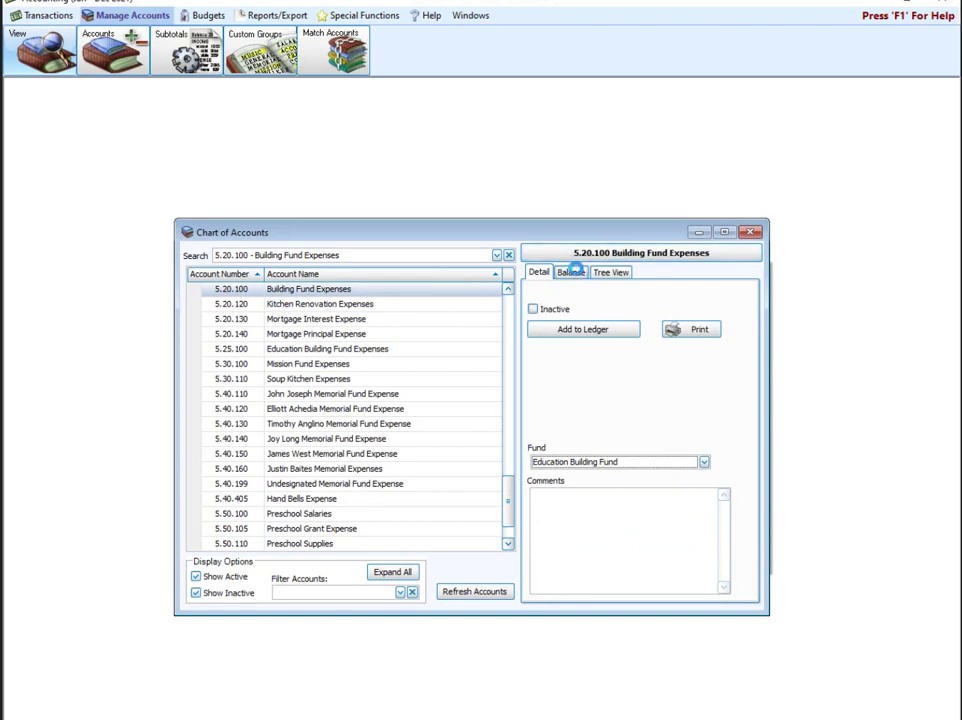
{"action": "left_click", "coordinate": [571, 272]}
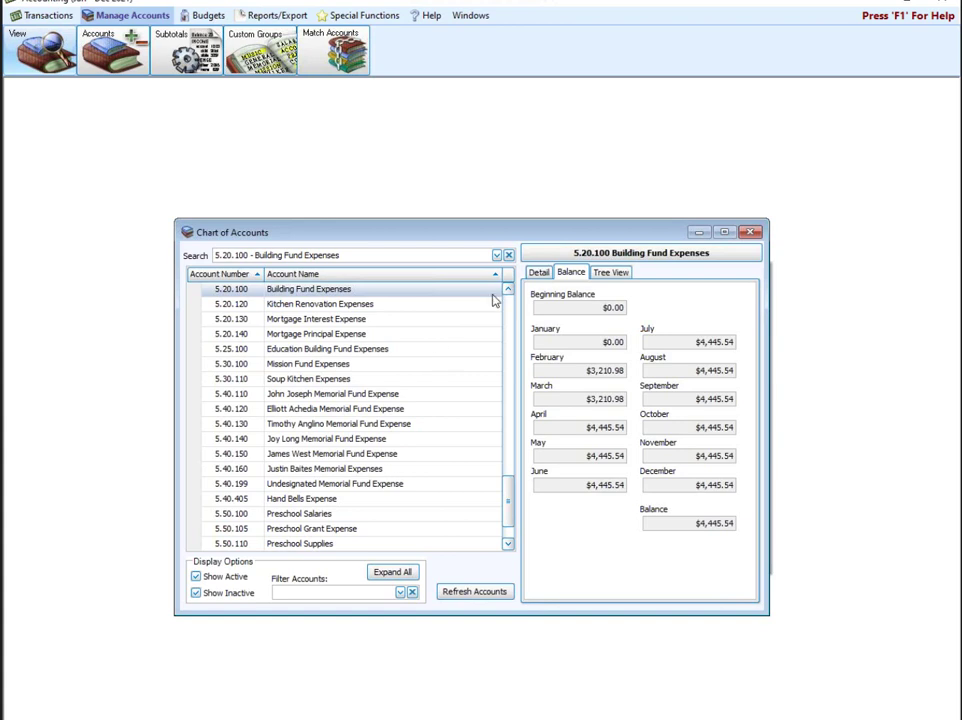
Step: Return to the Building Fund Expenses account details and expand the 5.10.100 Sr Minister Salary & Benefits ledger to examine its sub-accounts
{"action": "left_click", "coordinate": [540, 274]}
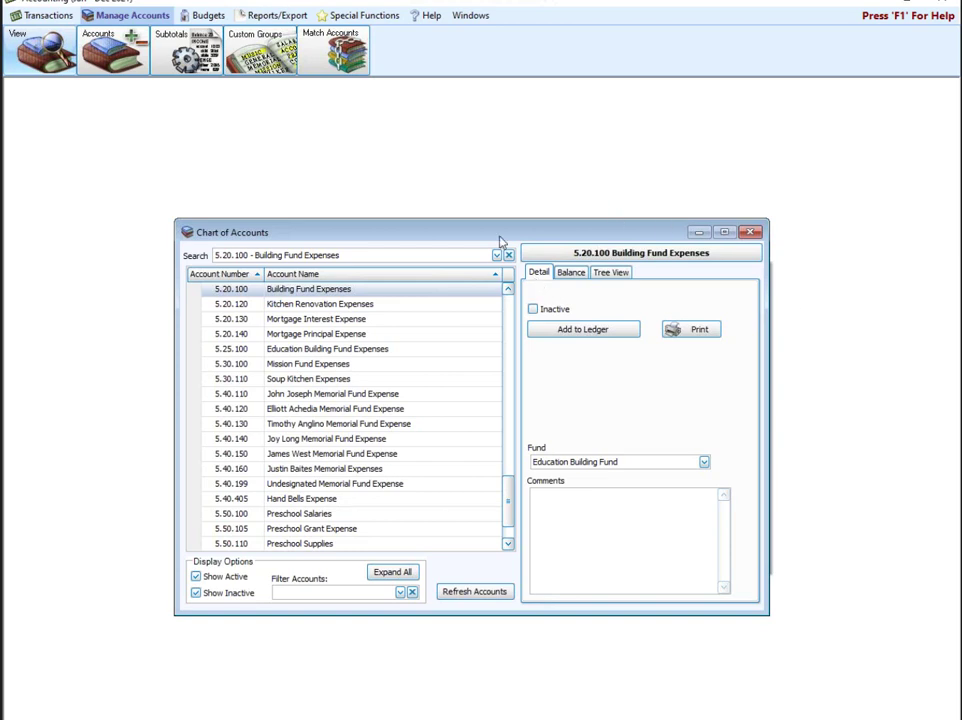
{"action": "left_click", "coordinate": [358, 291]}
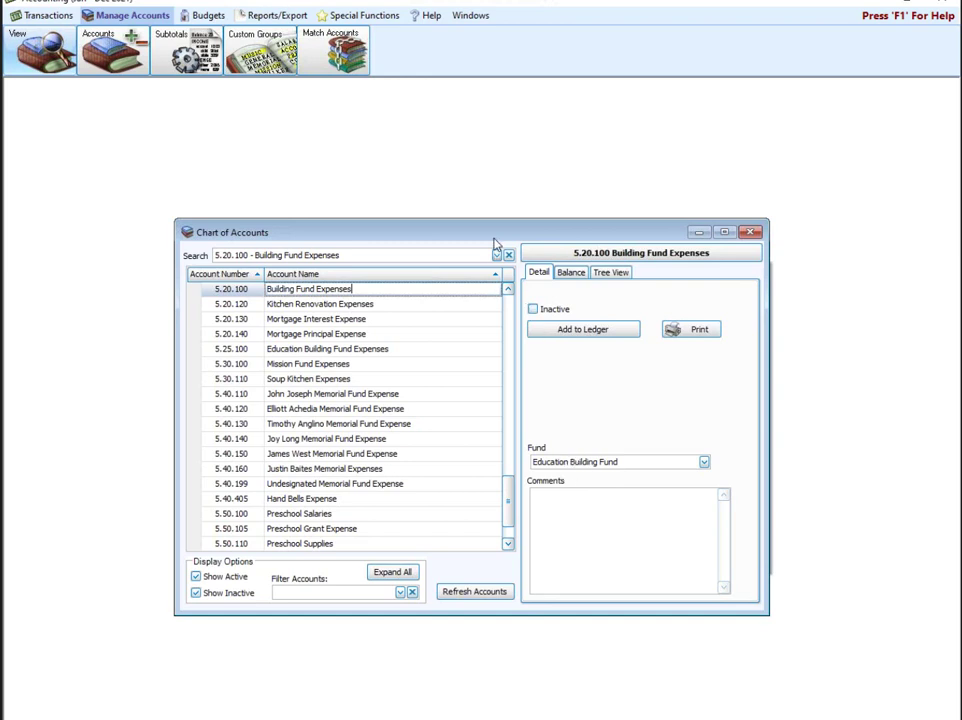
{"action": "scroll", "coordinate": [509, 292], "scroll_direction": "up", "scroll_amount": 3}
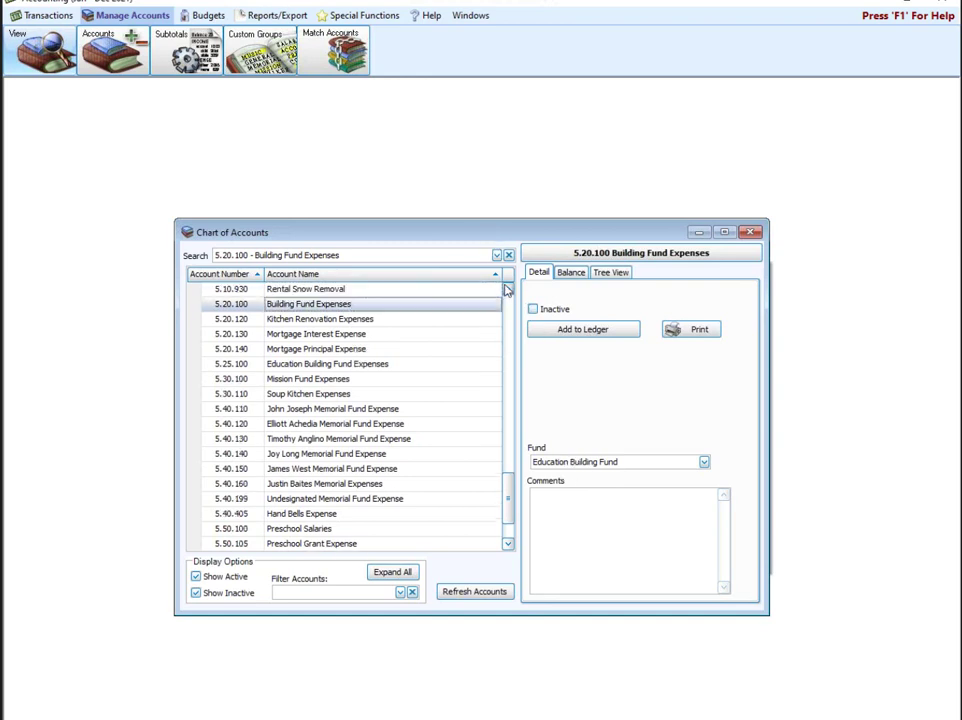
{"action": "scroll", "coordinate": [509, 292], "scroll_direction": "up", "scroll_amount": 6}
{"action": "scroll", "coordinate": [509, 292], "scroll_direction": "up", "scroll_amount": 8}
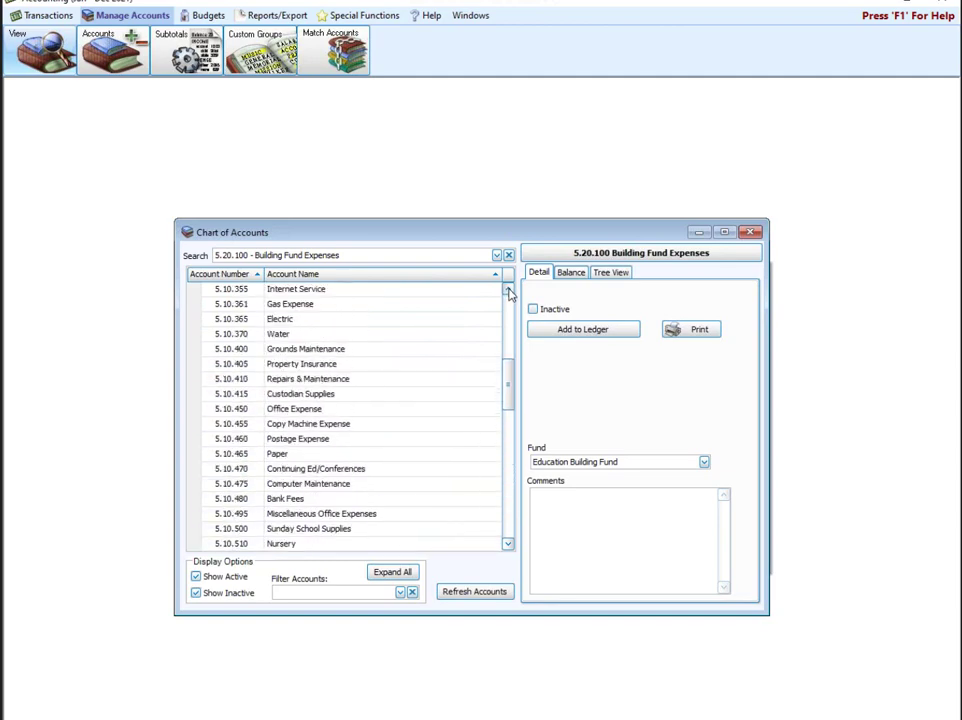
{"action": "scroll", "coordinate": [509, 292], "scroll_direction": "up", "scroll_amount": 2}
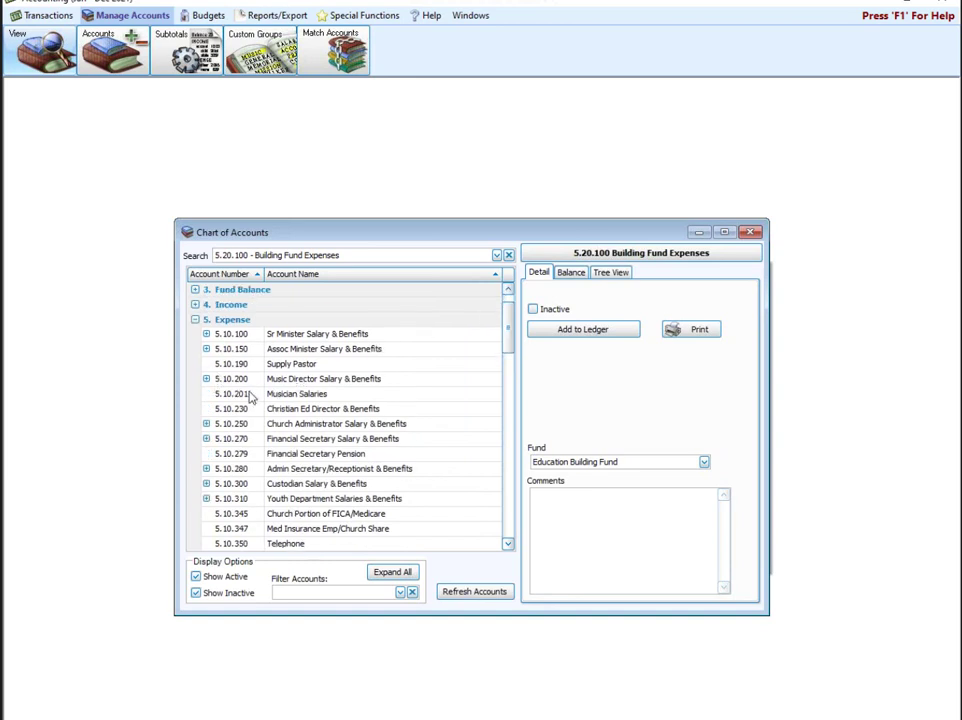
{"action": "left_click", "coordinate": [206, 337]}
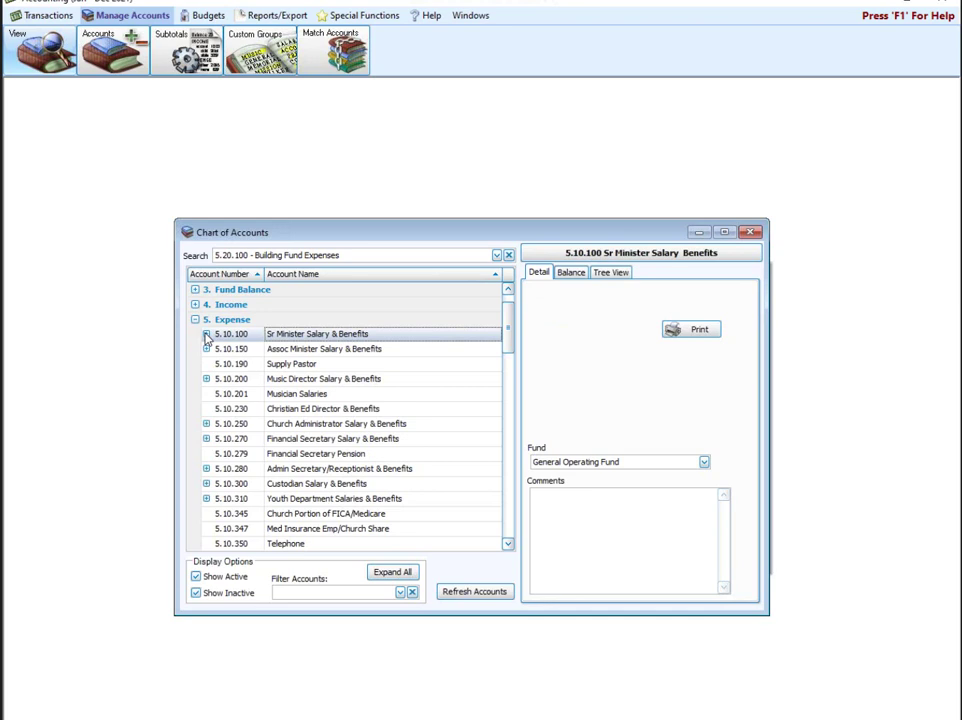
{"action": "left_click", "coordinate": [206, 335]}
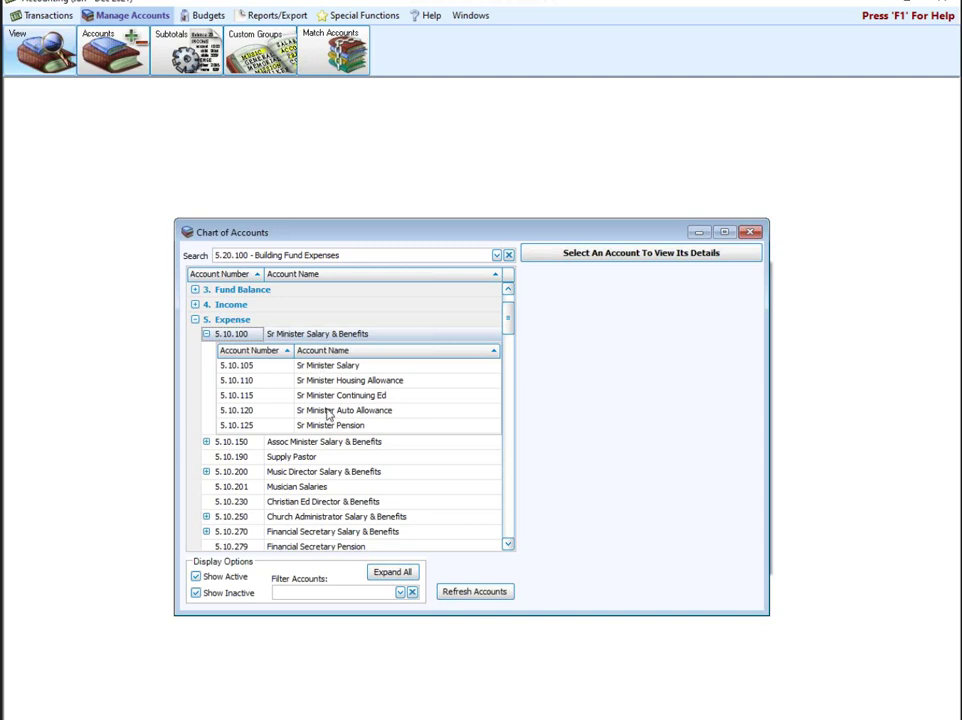
Step: Expand the 5.10.200 Music Director Salary & Benefits ledger and remove the 5.10.205 Music Director Salary account from it
{"action": "left_click", "coordinate": [205, 474]}
{"action": "left_click", "coordinate": [205, 472]}
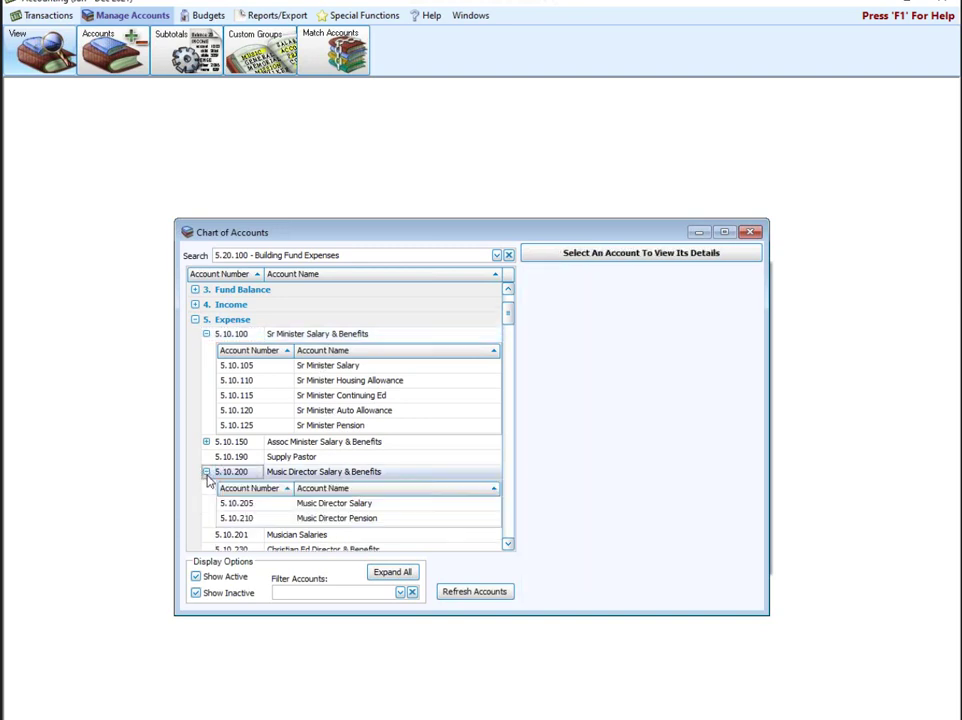
{"action": "left_click", "coordinate": [508, 544]}
{"action": "left_click", "coordinate": [508, 544]}
{"action": "scroll", "coordinate": [509, 545], "scroll_direction": "down", "scroll_amount": 3}
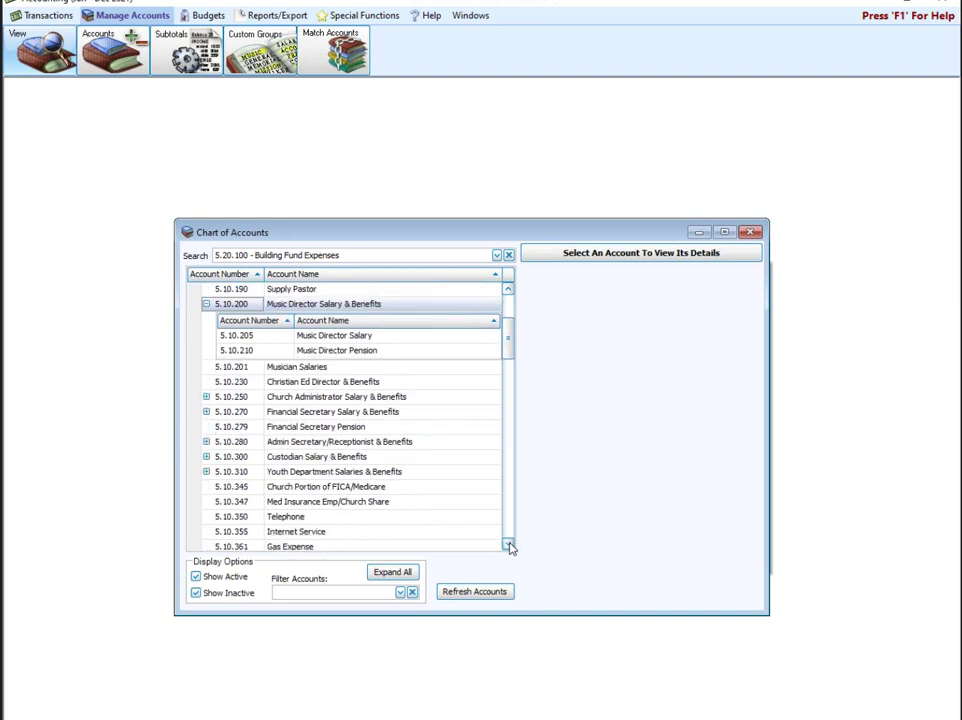
{"action": "left_click", "coordinate": [331, 337]}
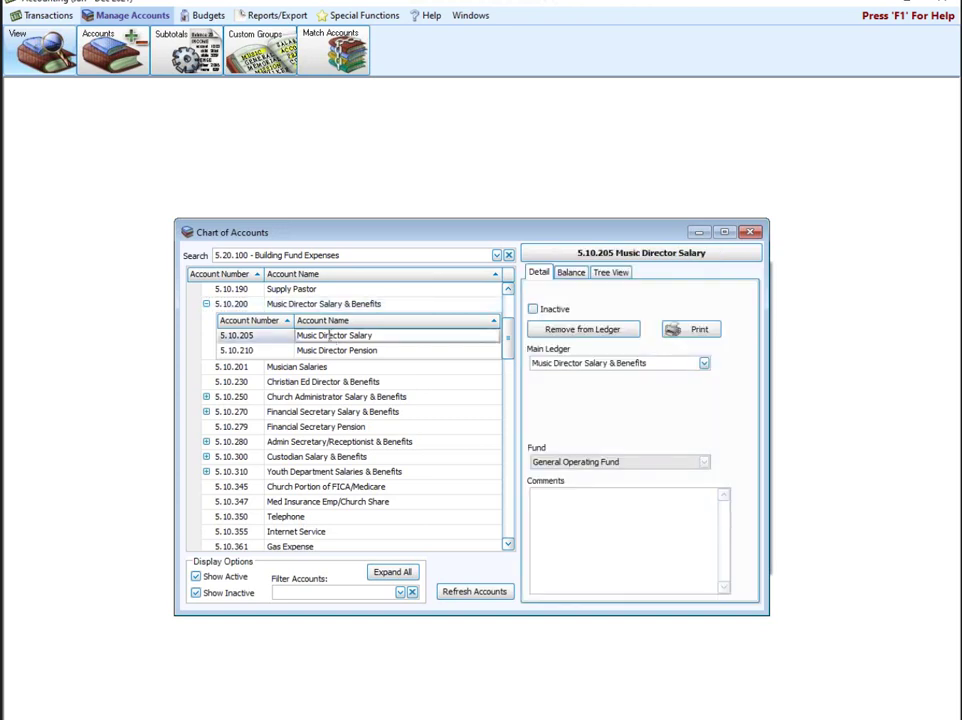
{"action": "left_click", "coordinate": [558, 329]}
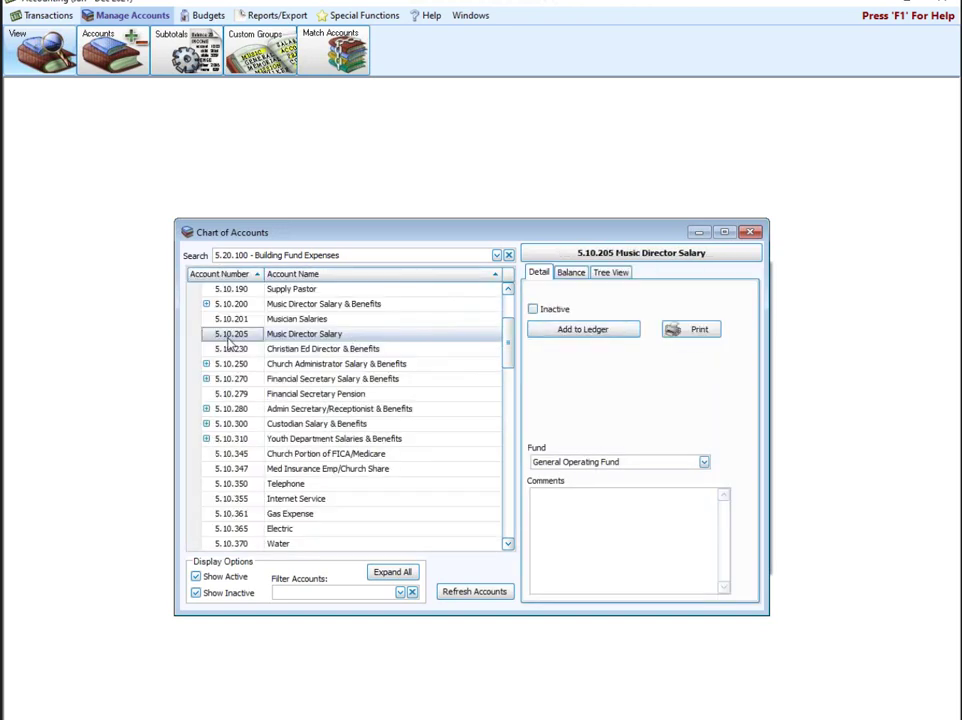
Step: Remove the 5.10.210 Music Director Pension account from the Music Director Salary & Benefits ledger and close the chart of accounts
{"action": "left_click", "coordinate": [204, 306]}
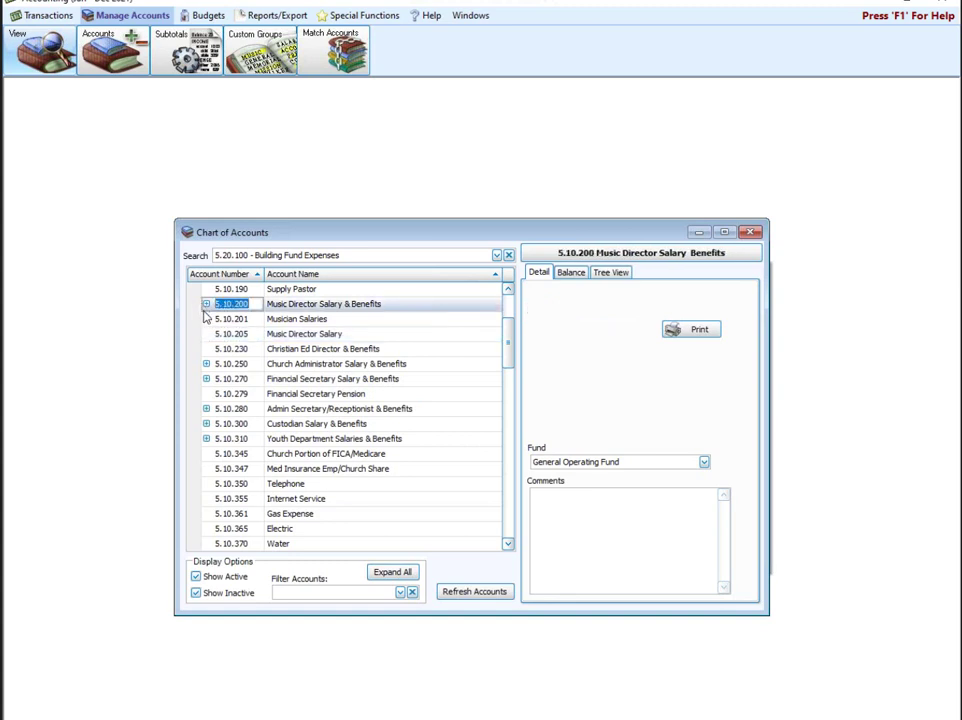
{"action": "left_click", "coordinate": [205, 303]}
{"action": "left_click", "coordinate": [308, 335]}
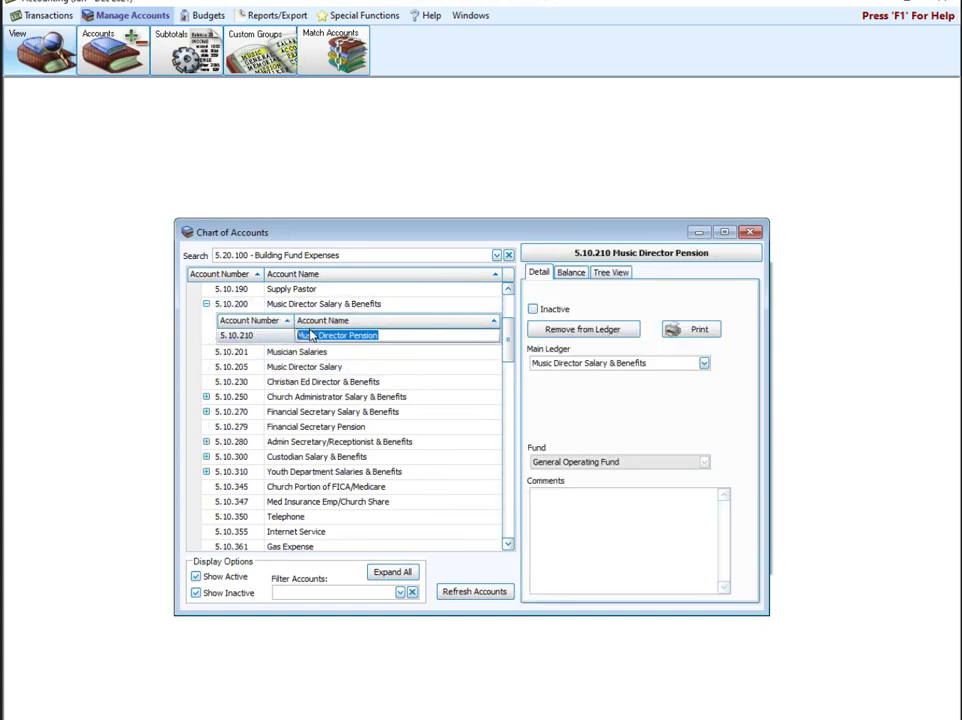
{"action": "left_click", "coordinate": [545, 331]}
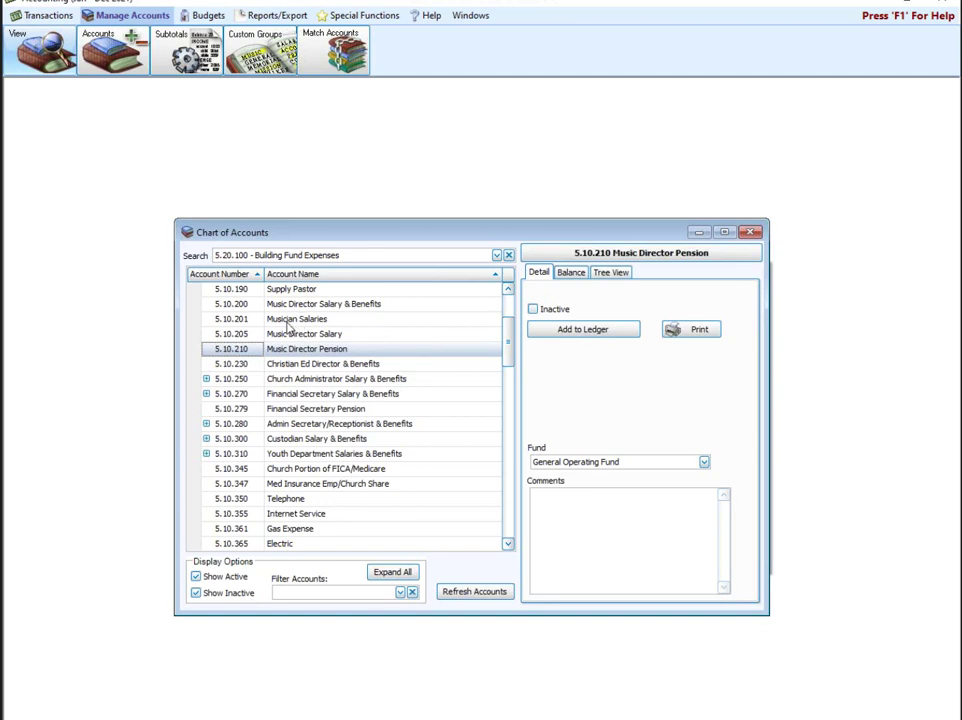
{"action": "left_click", "coordinate": [750, 232]}
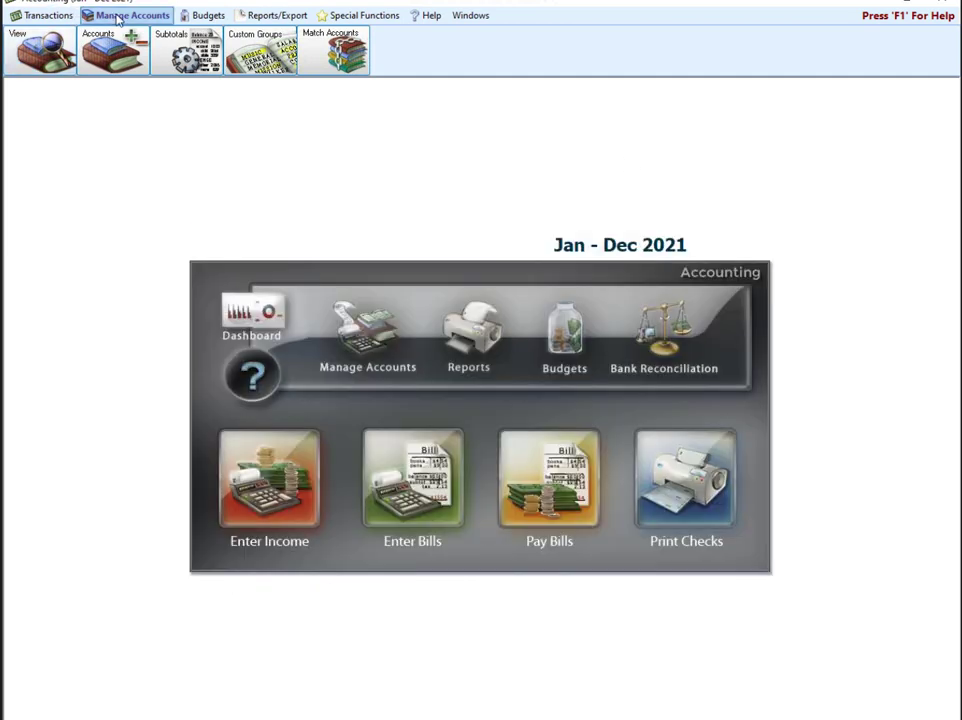
Step: Open the subtotals setup and add a subtotal named Total Music Directors Salary and Benefits under Total Expenses
{"action": "left_click", "coordinate": [155, 45]}
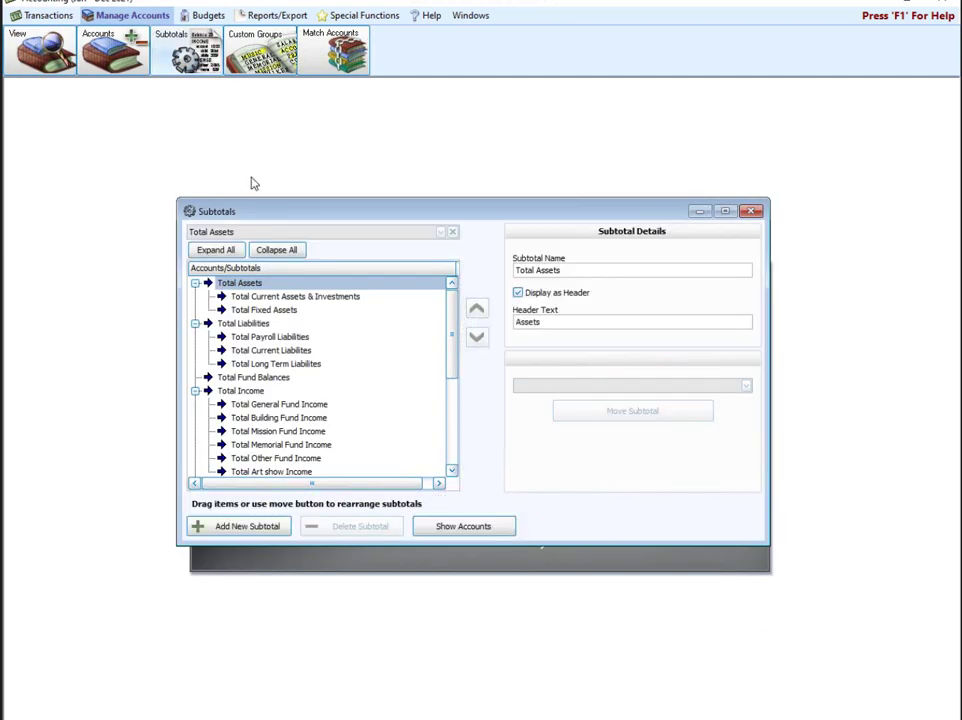
{"action": "left_click", "coordinate": [274, 249]}
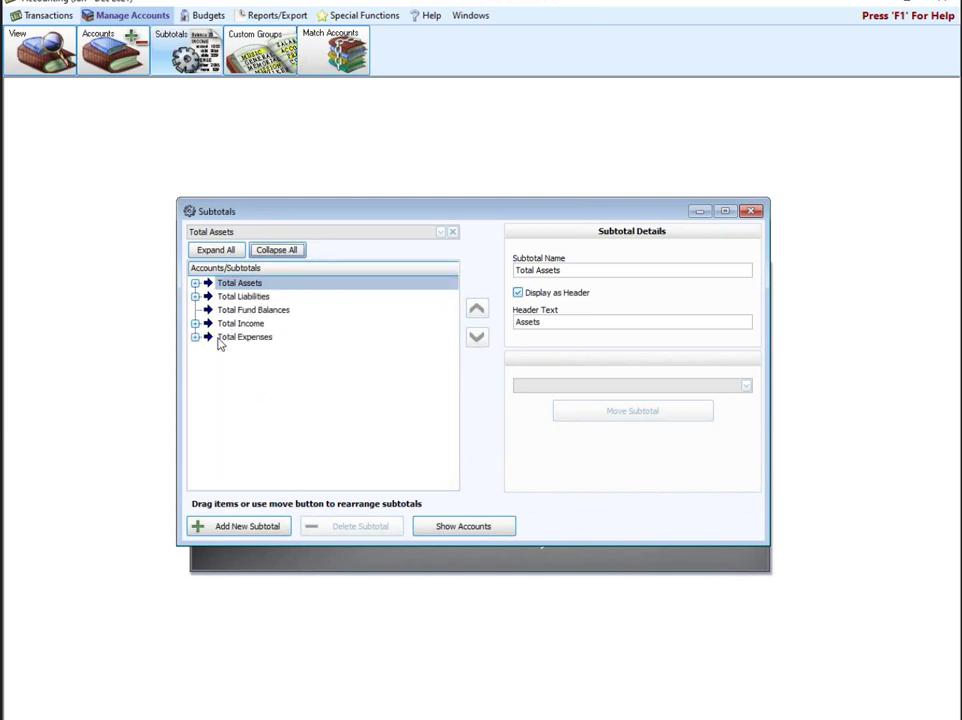
{"action": "left_click", "coordinate": [224, 338]}
{"action": "left_click", "coordinate": [283, 528]}
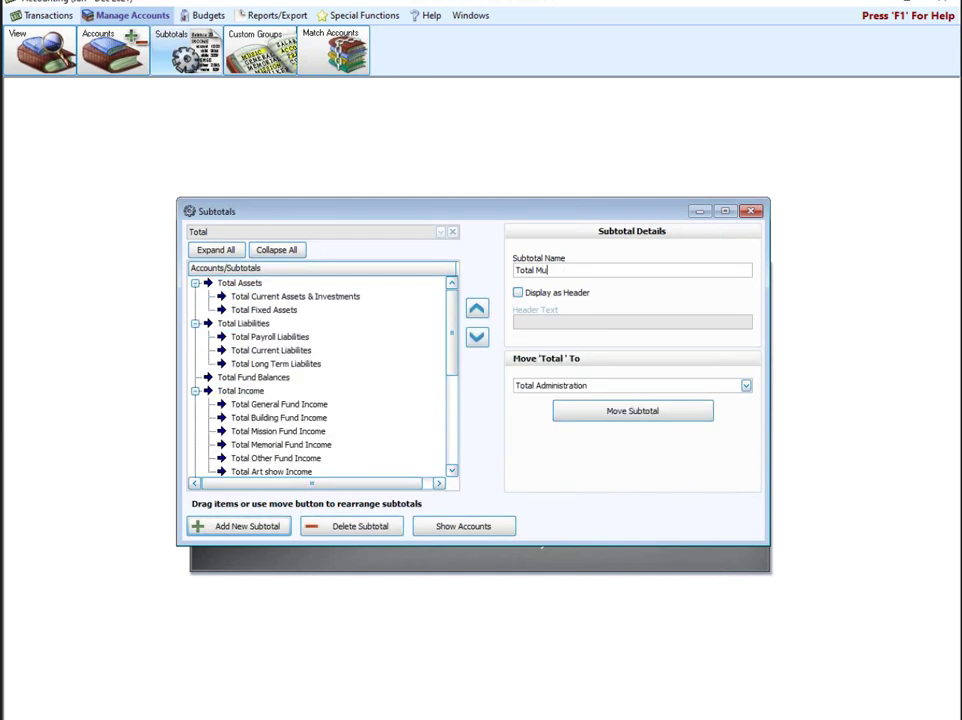
{"action": "type", "text": "Music Directors Salary and Bene"}
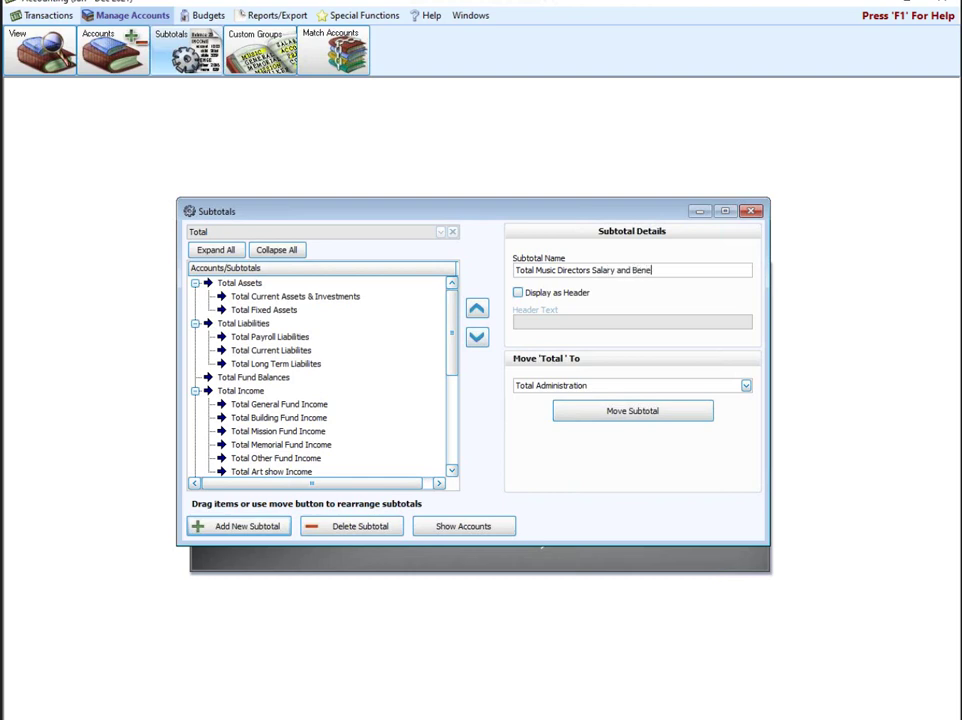
{"action": "type", "text": "fits"}
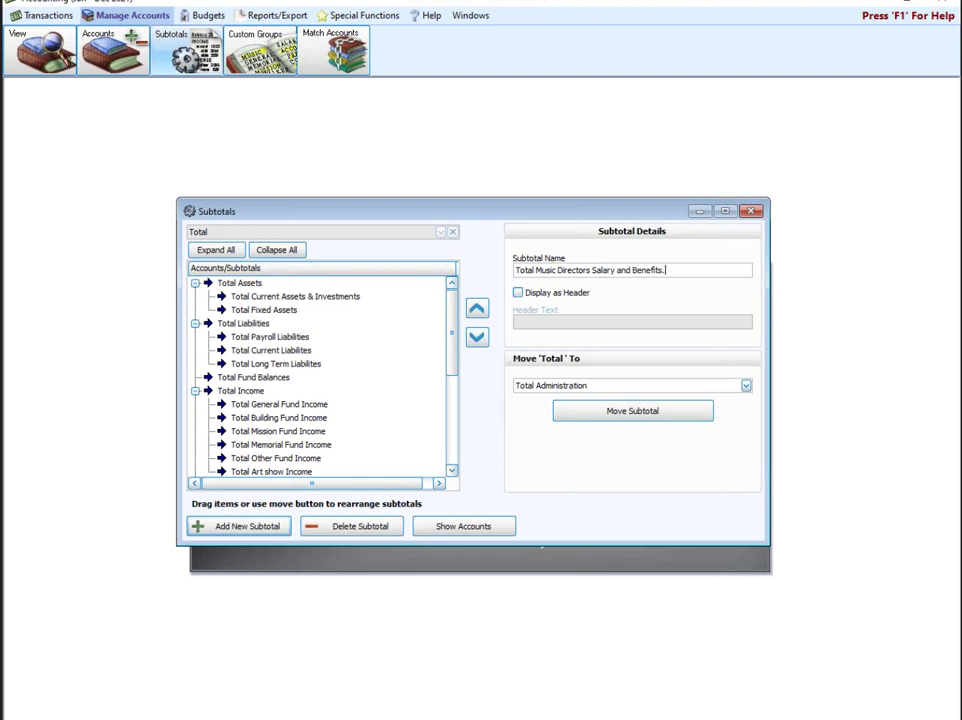
Step: Show the accounts in the subtotals tree, collapse the whole tree, and expand only Total Expenses
{"action": "left_click", "coordinate": [464, 528]}
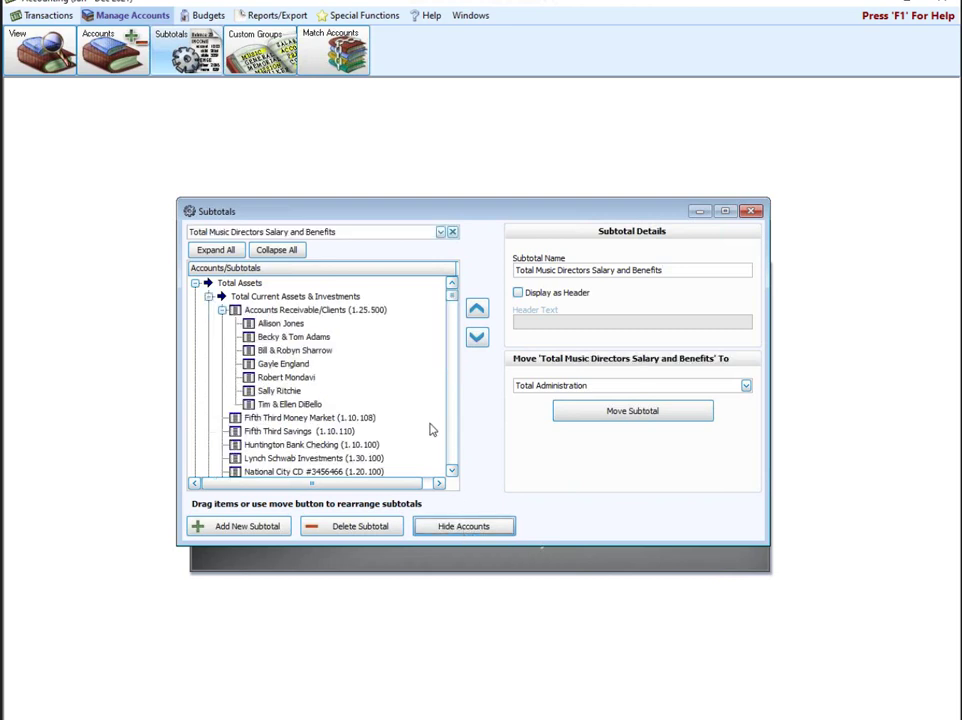
{"action": "left_click", "coordinate": [268, 250]}
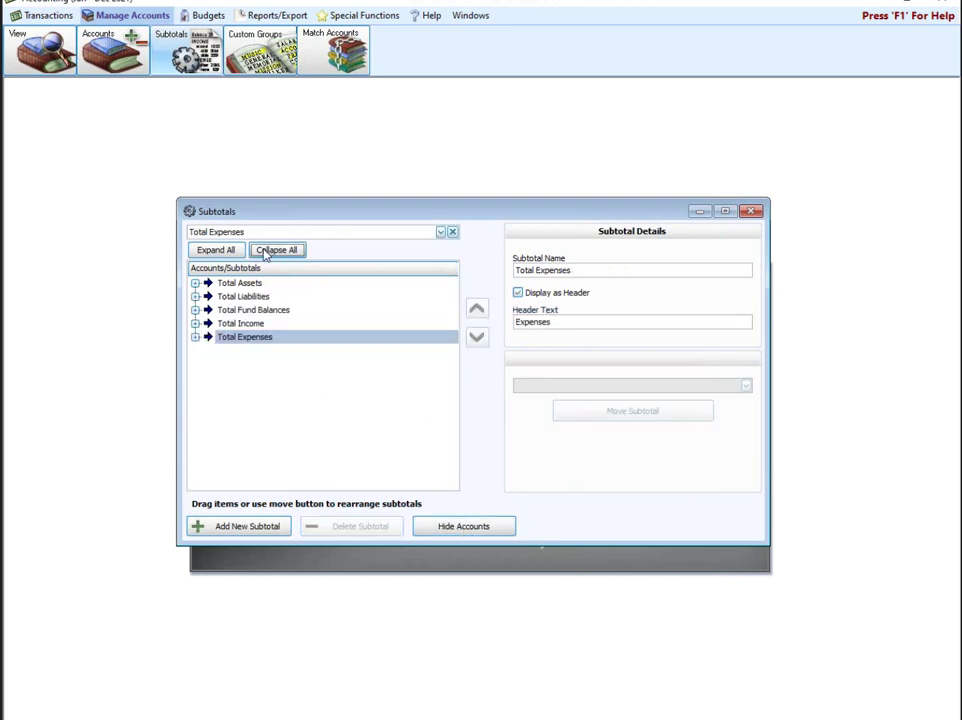
{"action": "left_click", "coordinate": [238, 344]}
{"action": "left_click", "coordinate": [196, 338]}
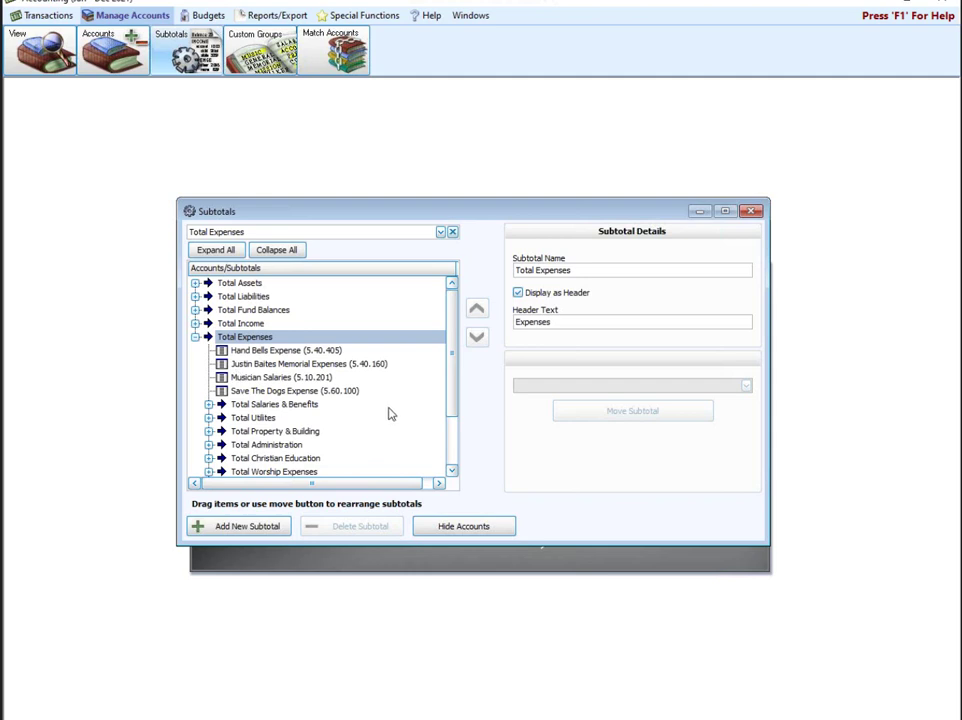
Step: Search the subtotals tree for "music" and move account 5.10.205 Music Director Salary to the Total Music Directors Salary and Benefits subtotal
{"action": "left_click", "coordinate": [344, 233]}
{"action": "key", "text": "BackSpace"}
{"action": "key", "text": "BackSpace"}
{"action": "key", "text": "BackSpace"}
{"action": "key", "text": "BackSpace"}
{"action": "key", "text": "BackSpace"}
{"action": "key", "text": "BackSpace"}
{"action": "key", "text": "BackSpace"}
{"action": "key", "text": "BackSpace"}
{"action": "key", "text": "BackSpace"}
{"action": "key", "text": "BackSpace"}
{"action": "key", "text": "BackSpace"}
{"action": "key", "text": "BackSpace"}
{"action": "key", "text": "BackSpace"}
{"action": "key", "text": "BackSpace"}
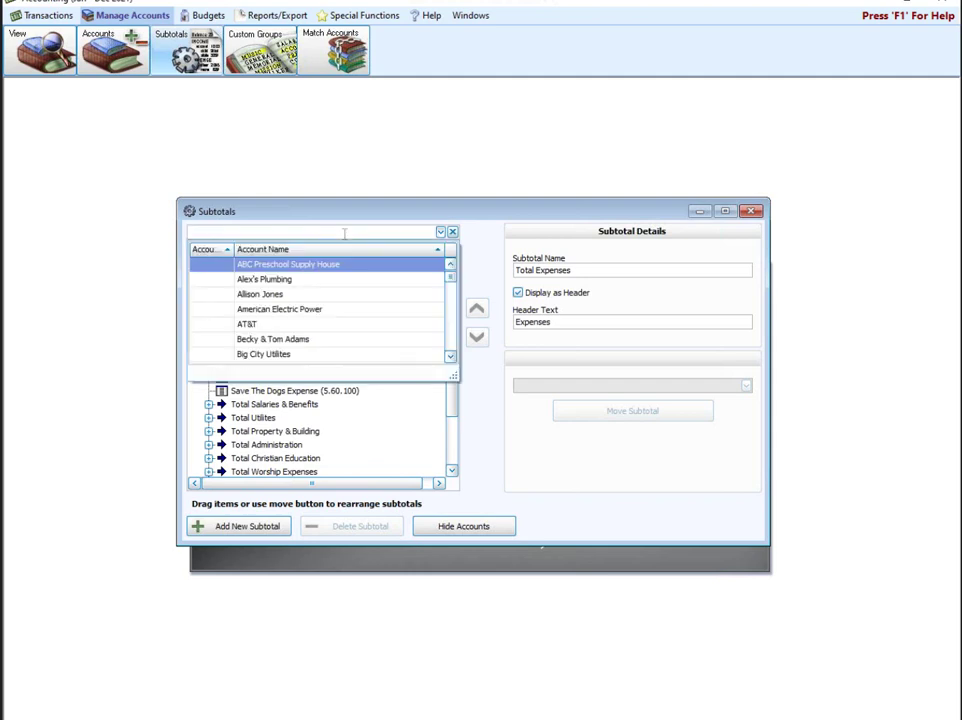
{"action": "type", "text": "music"}
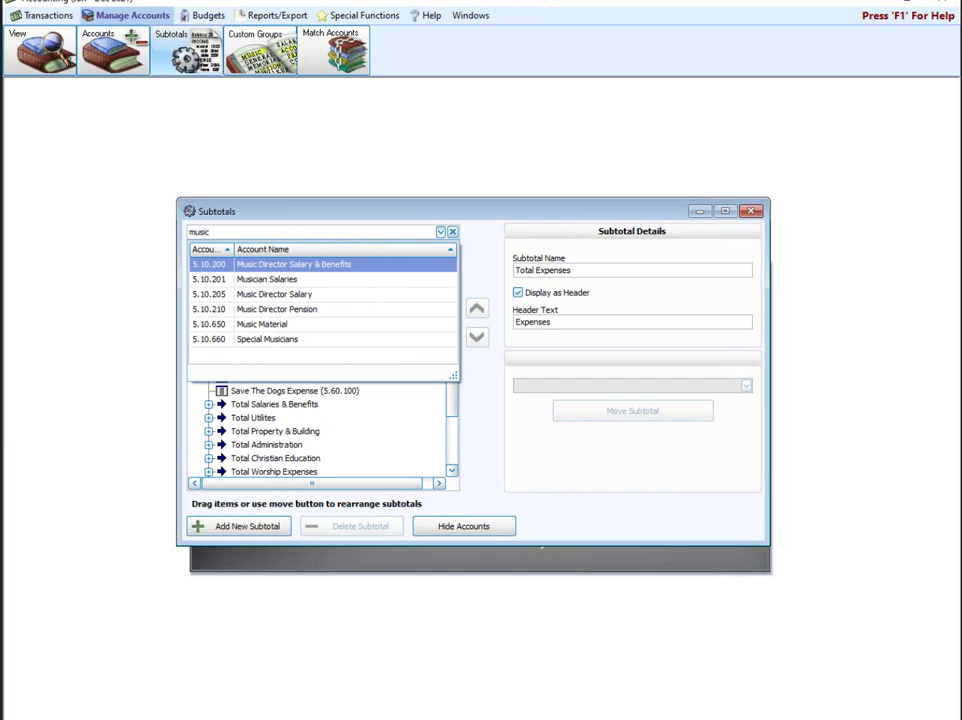
{"action": "left_click", "coordinate": [273, 294]}
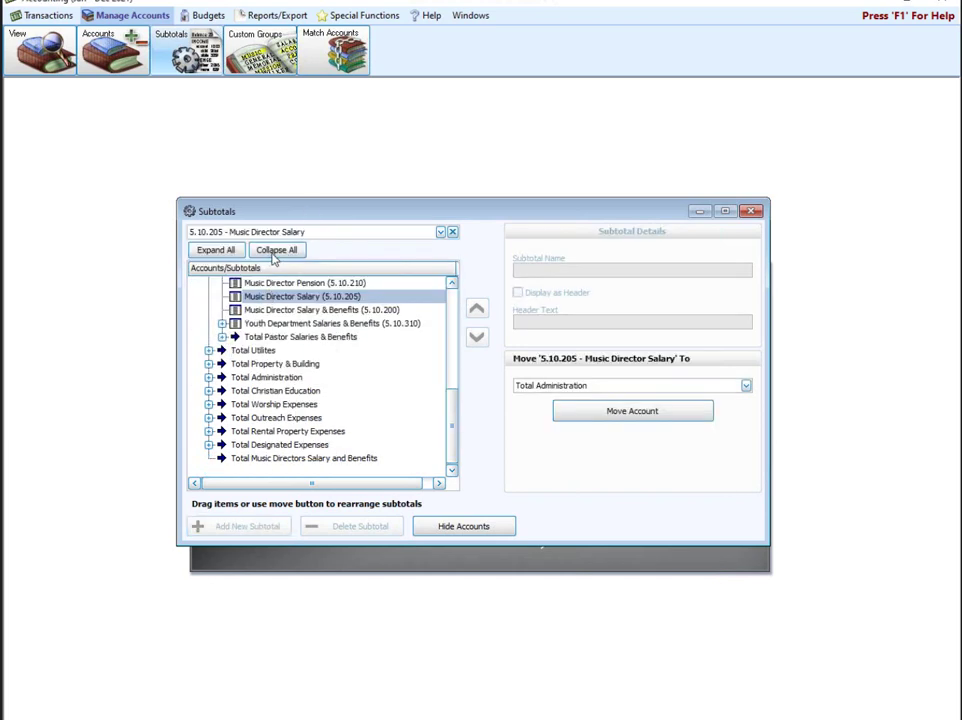
{"action": "left_click", "coordinate": [745, 385]}
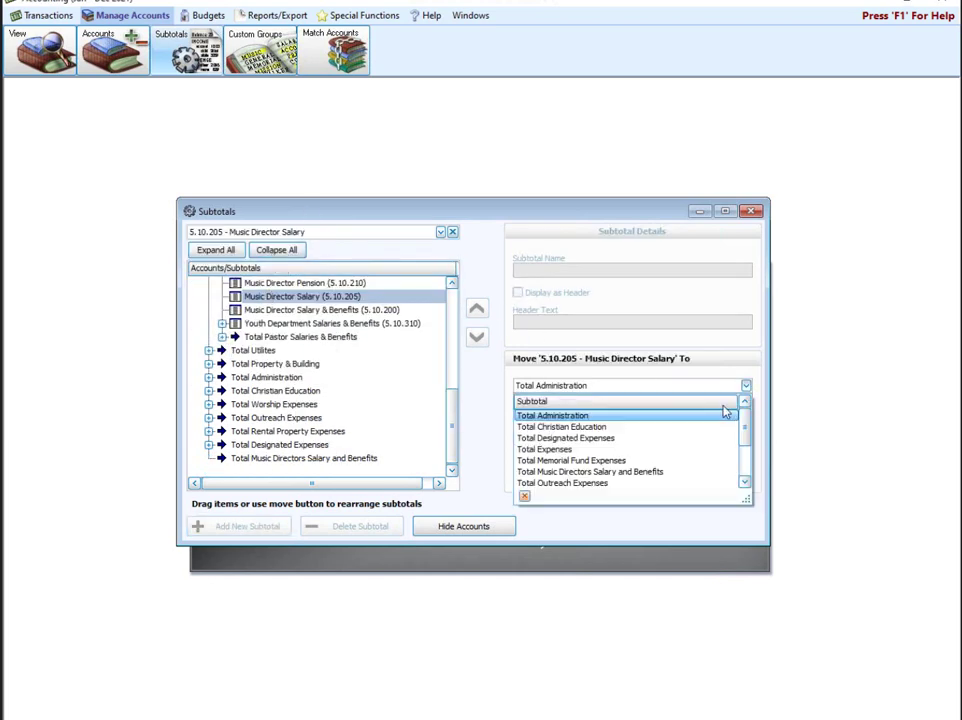
{"action": "left_click", "coordinate": [568, 472]}
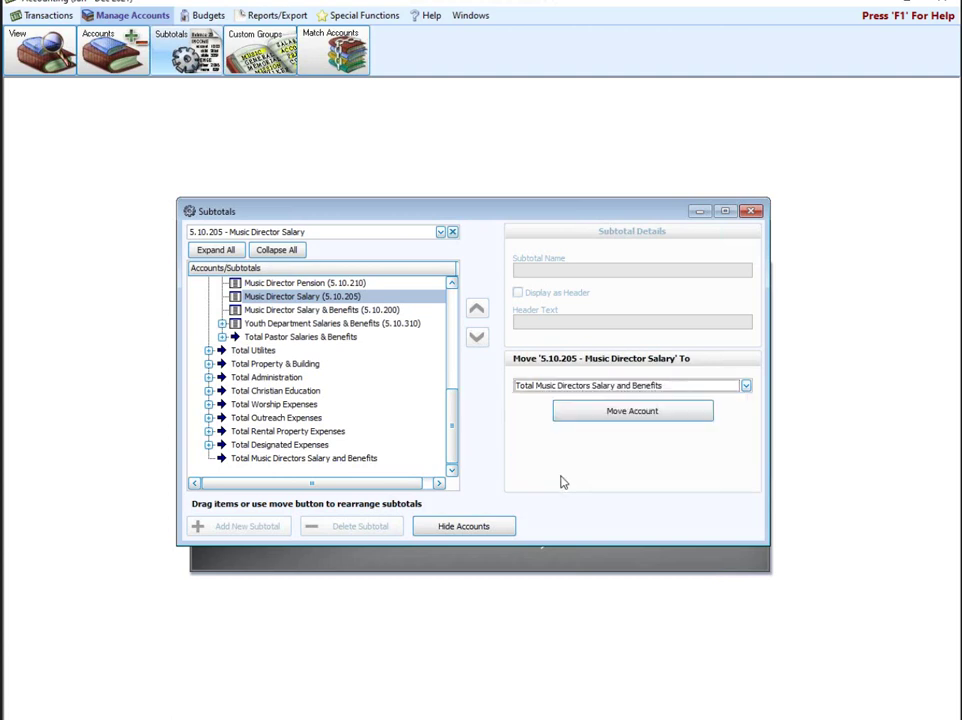
{"action": "left_click", "coordinate": [614, 413]}
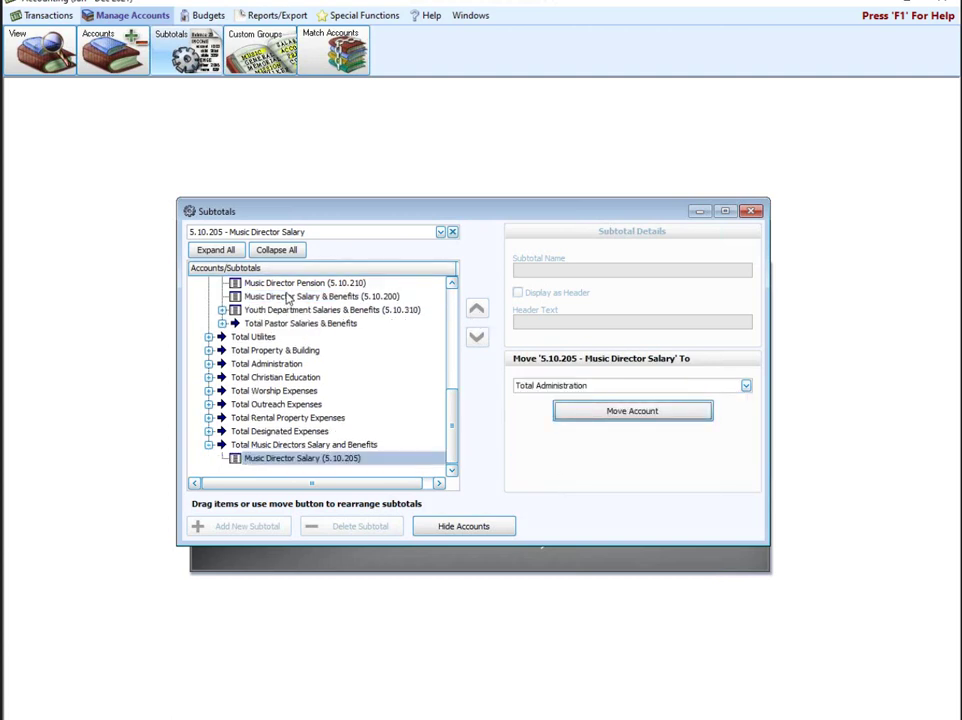
Step: Move account 5.10.210 Music Director Pension to the Total Music Directors Salary and Benefits subtotal
{"action": "left_click", "coordinate": [286, 299]}
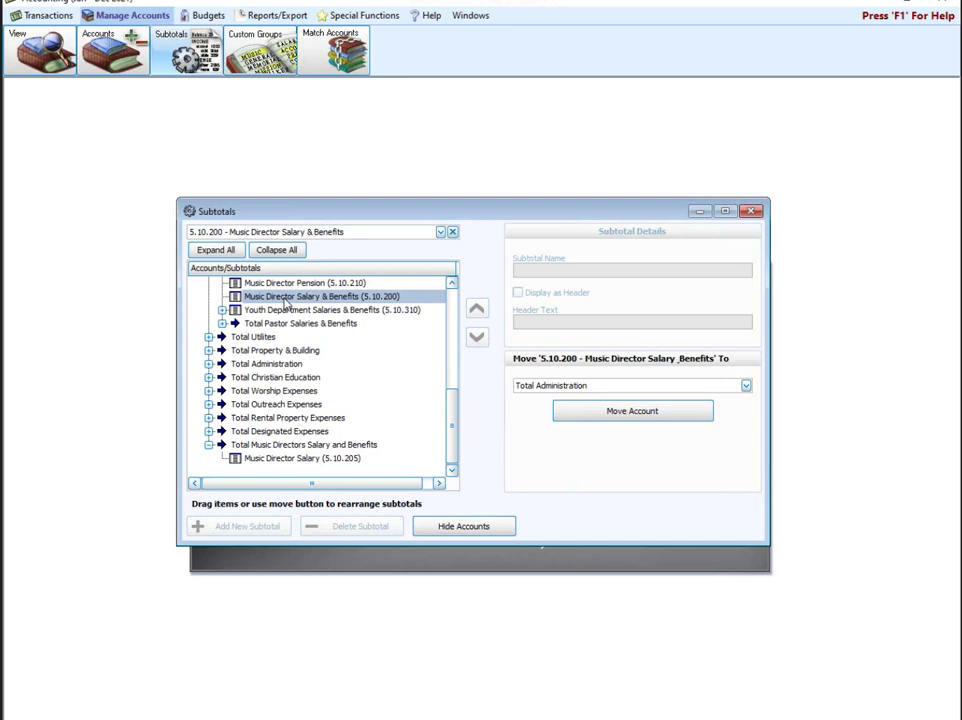
{"action": "left_click", "coordinate": [293, 284]}
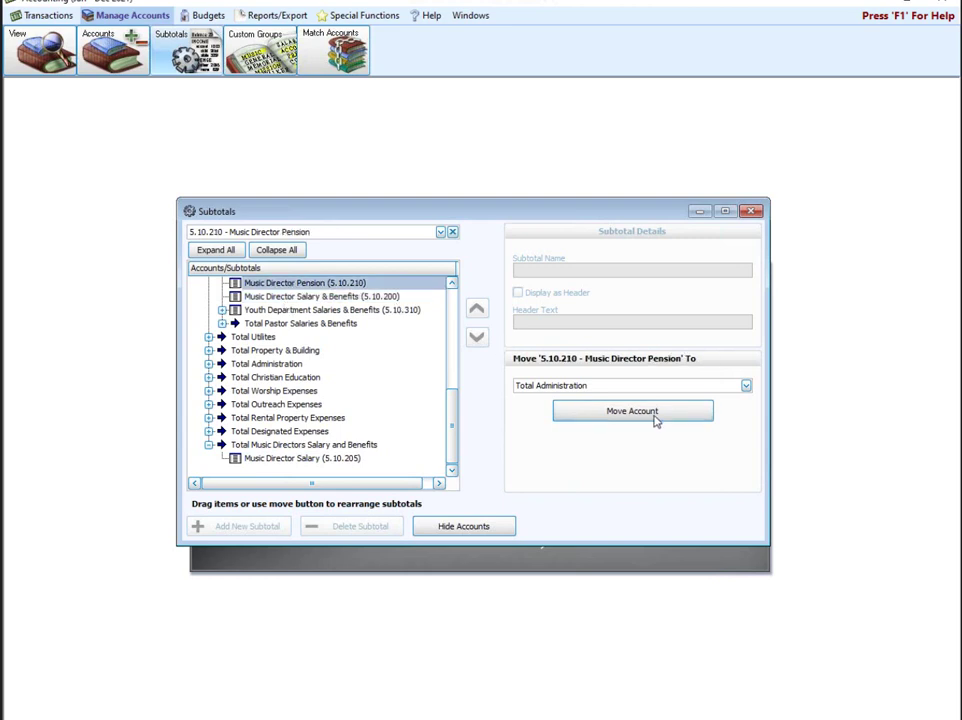
{"action": "left_click", "coordinate": [745, 385]}
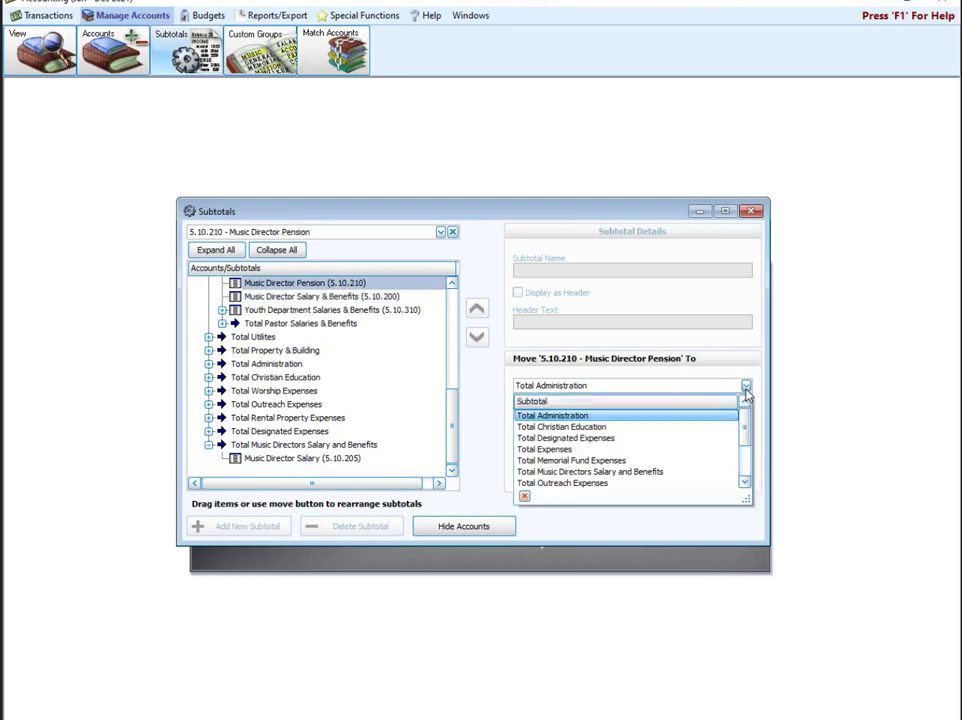
{"action": "left_click", "coordinate": [591, 471]}
{"action": "left_click", "coordinate": [610, 411]}
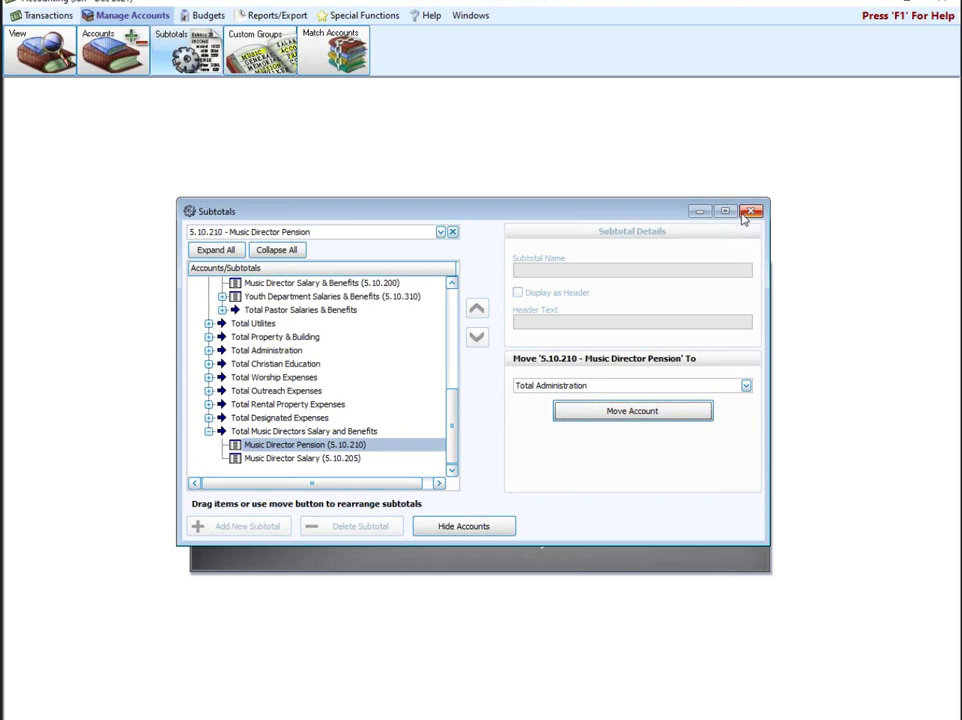
Step: Rename the Total Utilites subtotal to Total Utilites Expenses
{"action": "left_click", "coordinate": [272, 326]}
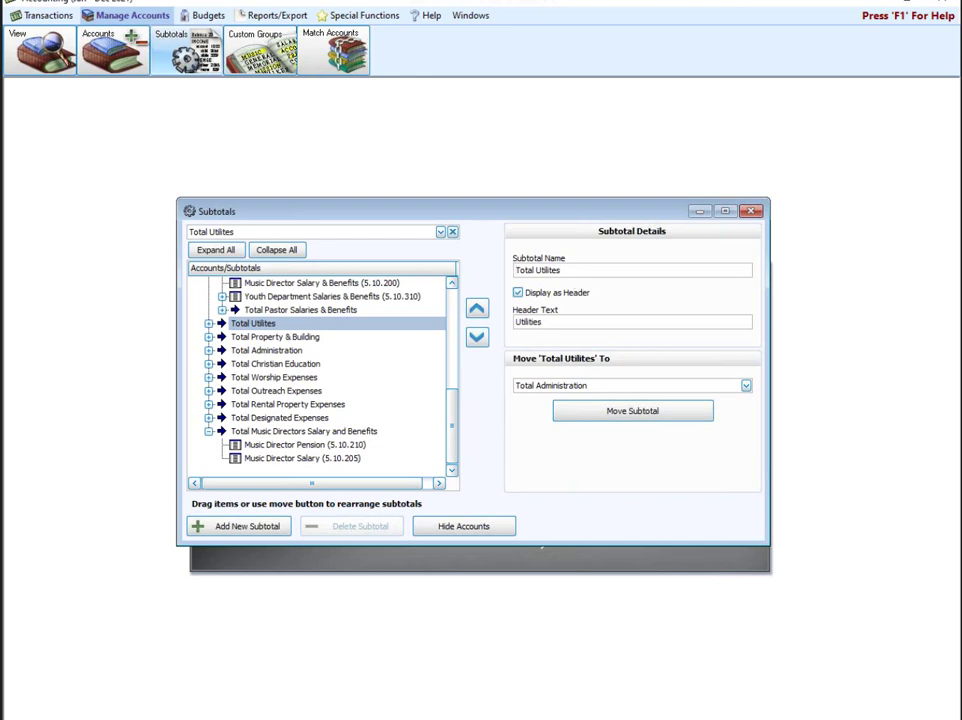
{"action": "type", "text": "Expenses"}
{"action": "left_click", "coordinate": [335, 328]}
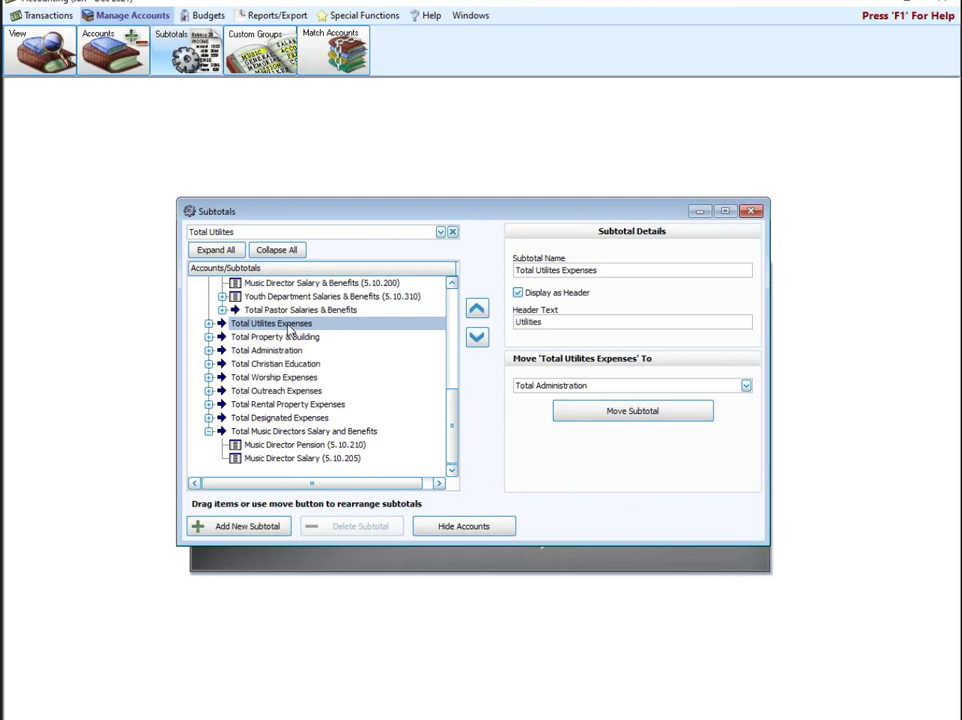
Step: Expand the Total Utilites Expenses subtotal to view its accounts, and close the Subtotals window
{"action": "left_click", "coordinate": [287, 337]}
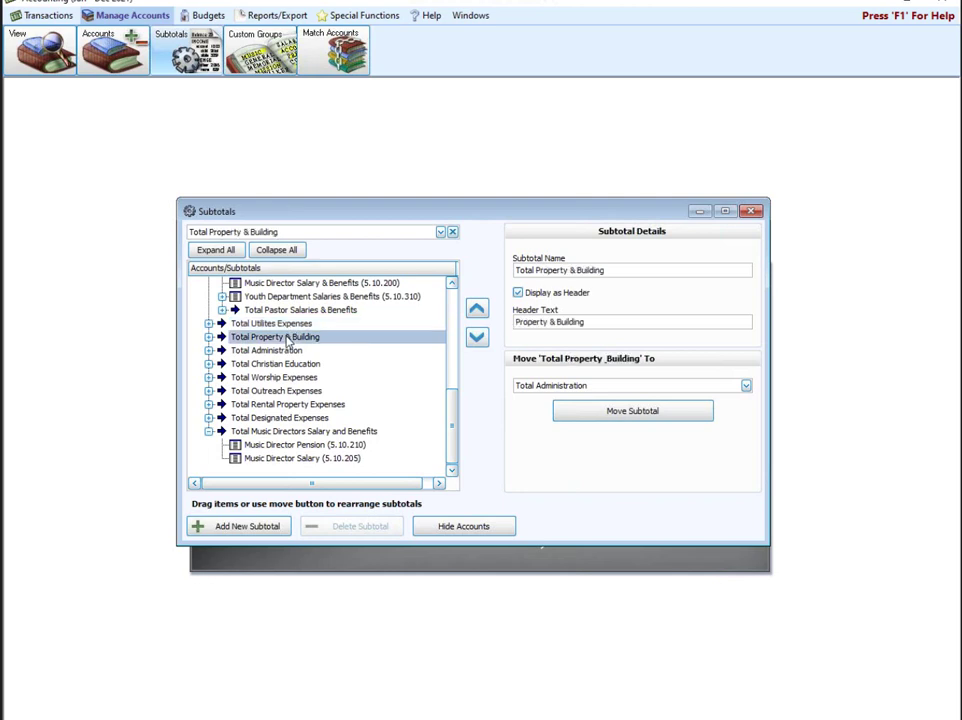
{"action": "left_click", "coordinate": [208, 323]}
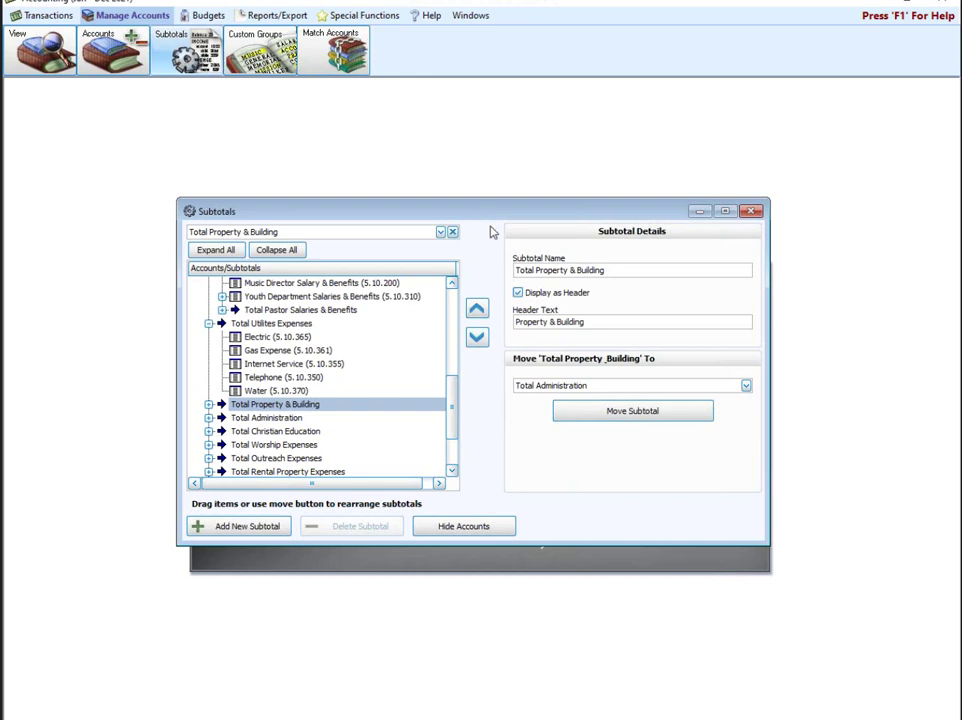
{"action": "left_click", "coordinate": [757, 212]}
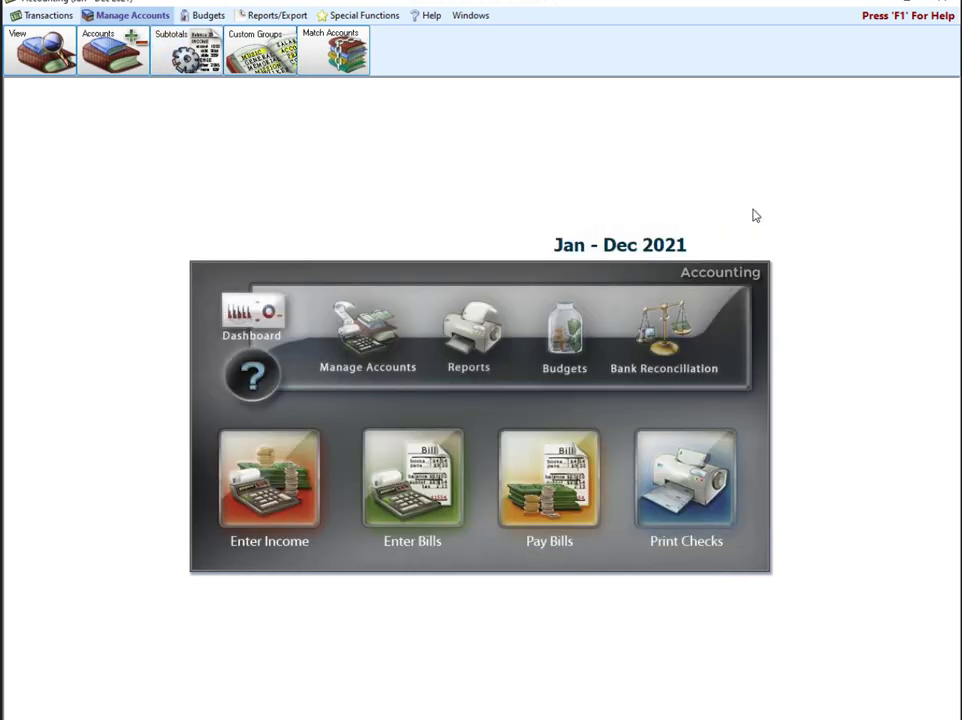
Step: Open the account number structure tool, acknowledge the exclusive-access notice, and check the after-renumbering numbers of the Petty Cash, Money Market and Savings accounts
{"action": "left_click", "coordinate": [361, 17]}
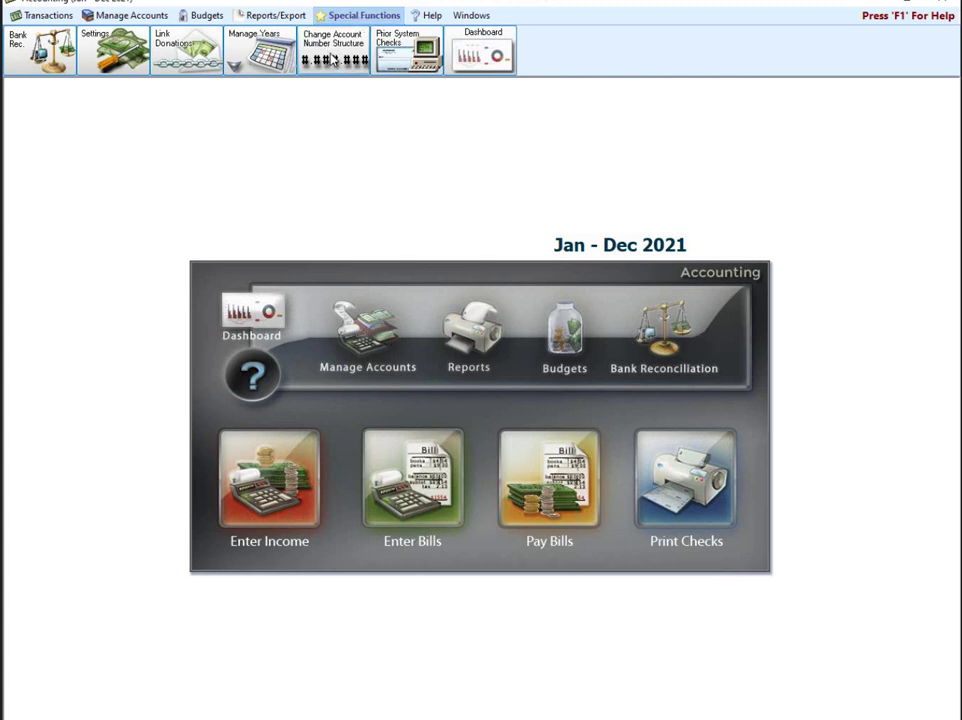
{"action": "left_click", "coordinate": [333, 57]}
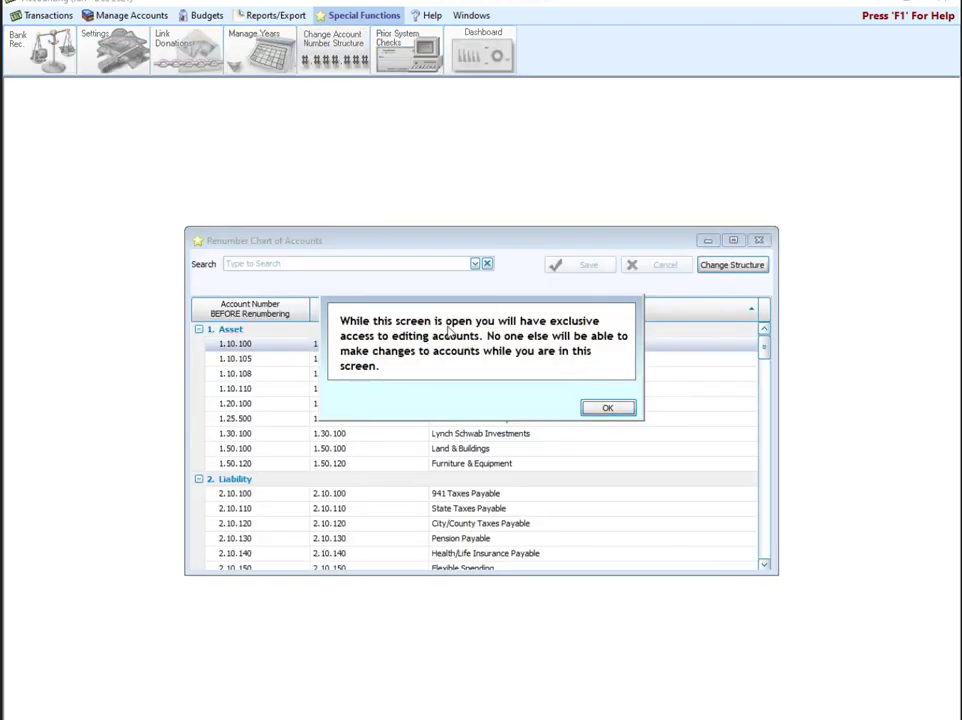
{"action": "left_click", "coordinate": [607, 408]}
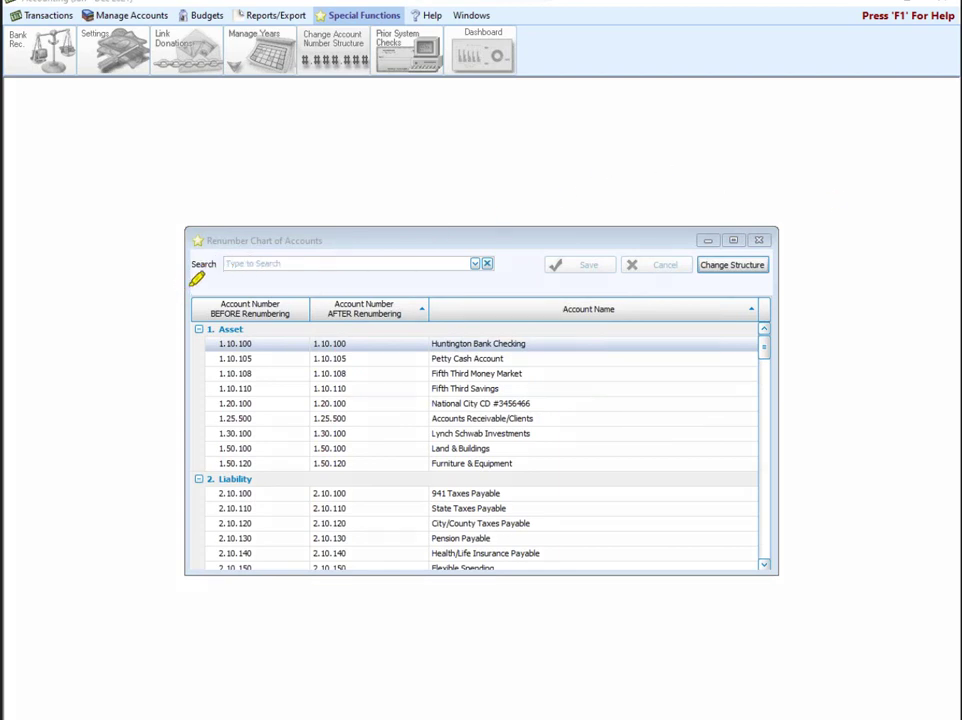
{"action": "left_click_drag", "start_coordinate": [197, 281], "coordinate": [432, 290]}
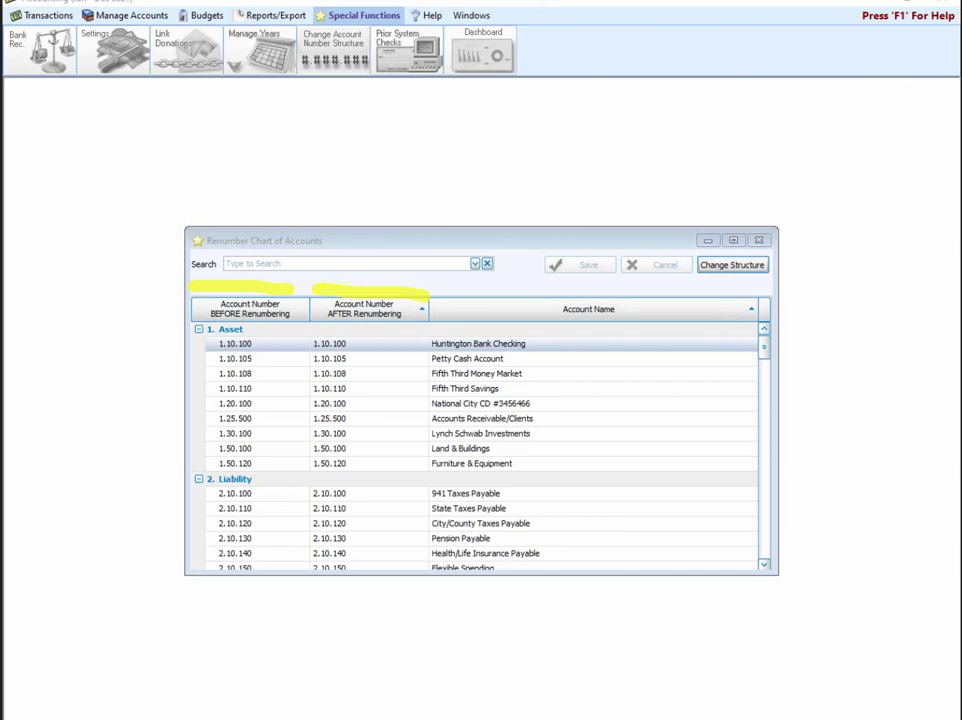
{"action": "left_click", "coordinate": [363, 360]}
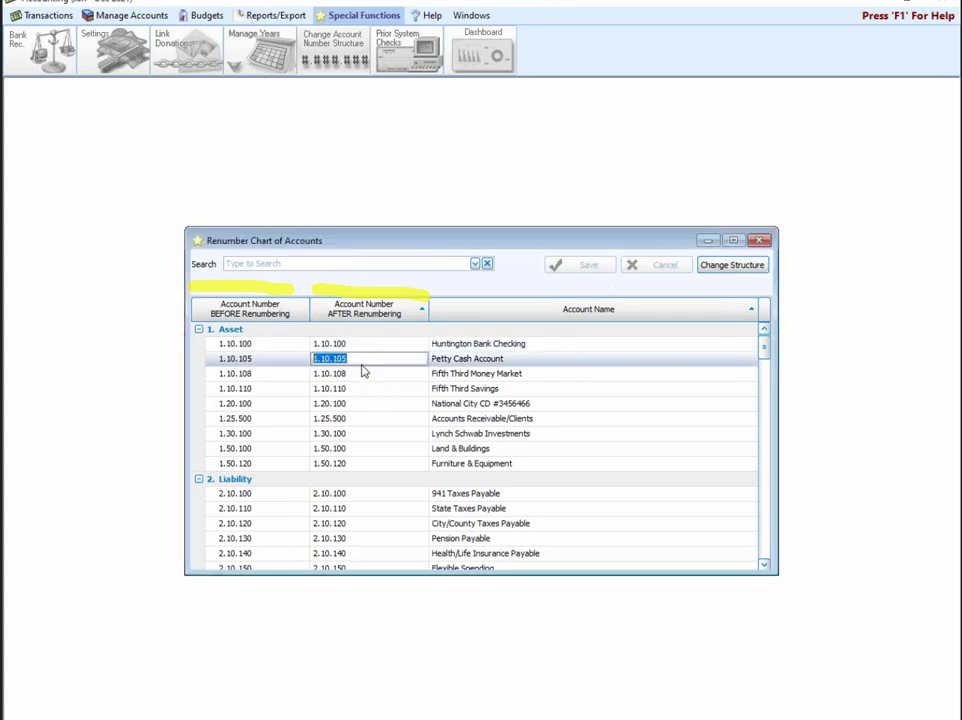
{"action": "left_click", "coordinate": [380, 375]}
{"action": "left_click", "coordinate": [390, 391]}
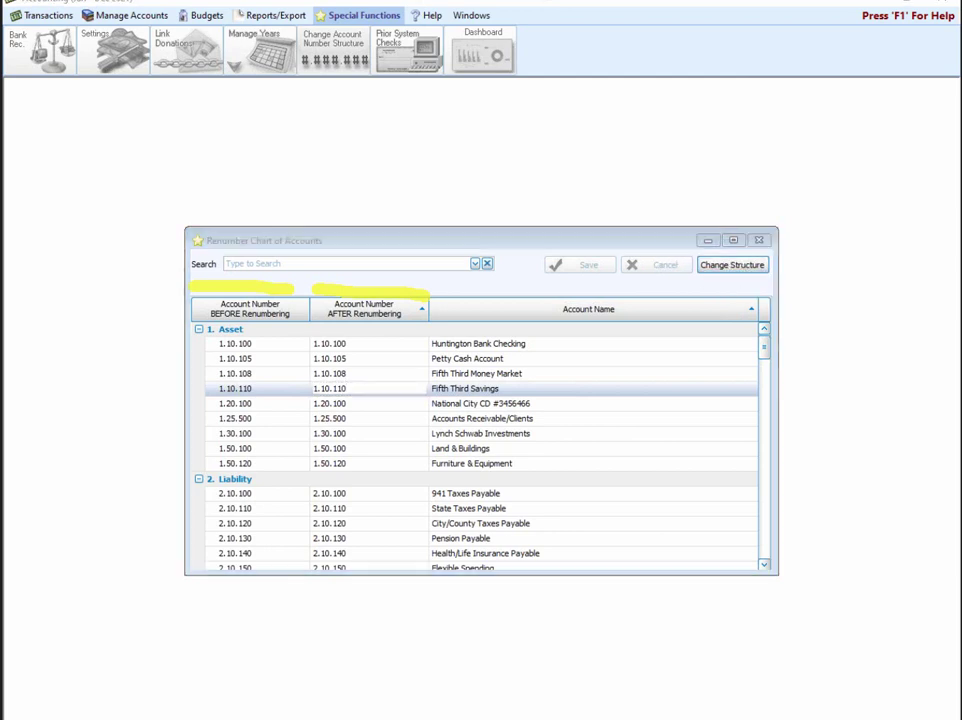
{"action": "mouse_move", "coordinate": [691, 240]}
{"action": "left_mouse_down"}
{"action": "mouse_move", "coordinate": [777, 221]}
{"action": "mouse_move", "coordinate": [769, 303]}
{"action": "mouse_move", "coordinate": [695, 236]}
{"action": "left_mouse_up"}
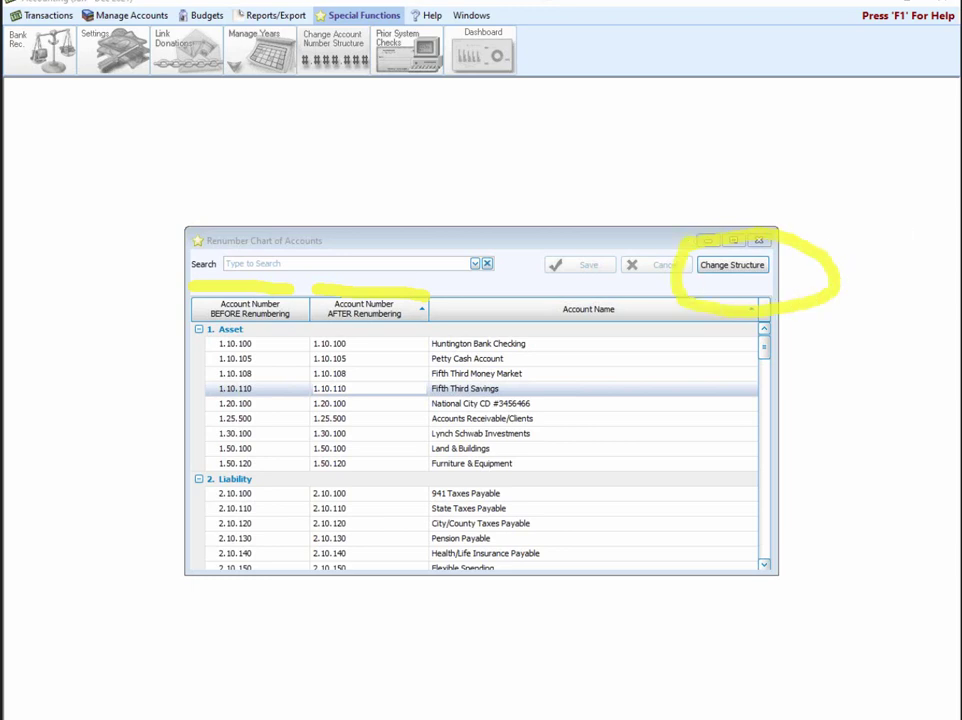
Step: Change the account number structure to #.##.#### so the last segment has four digits
{"action": "left_click", "coordinate": [750, 267]}
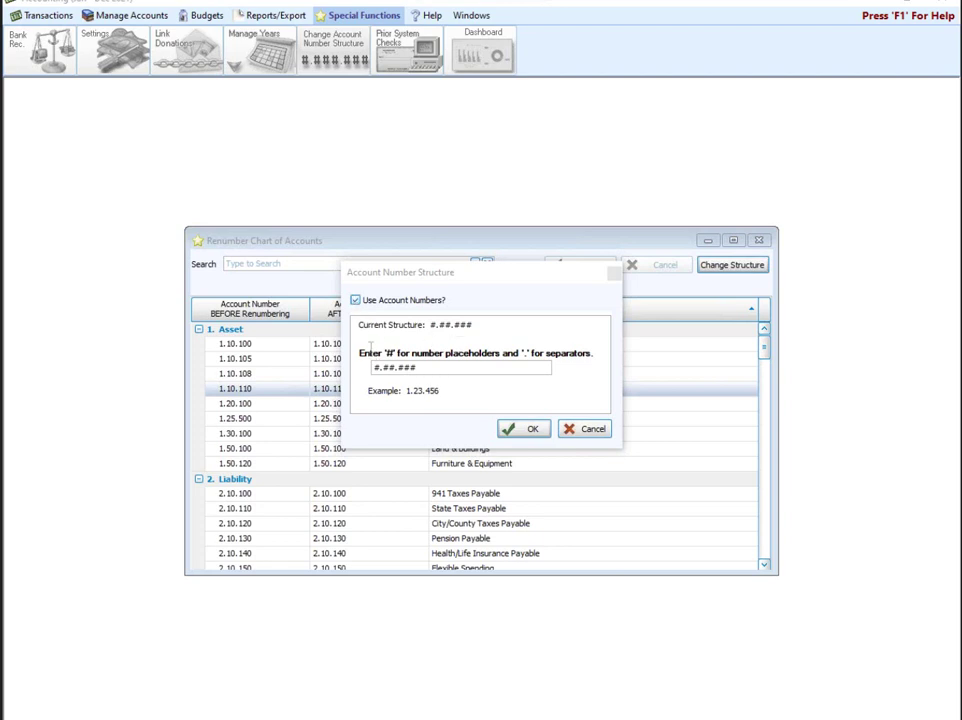
{"action": "left_click", "coordinate": [455, 367]}
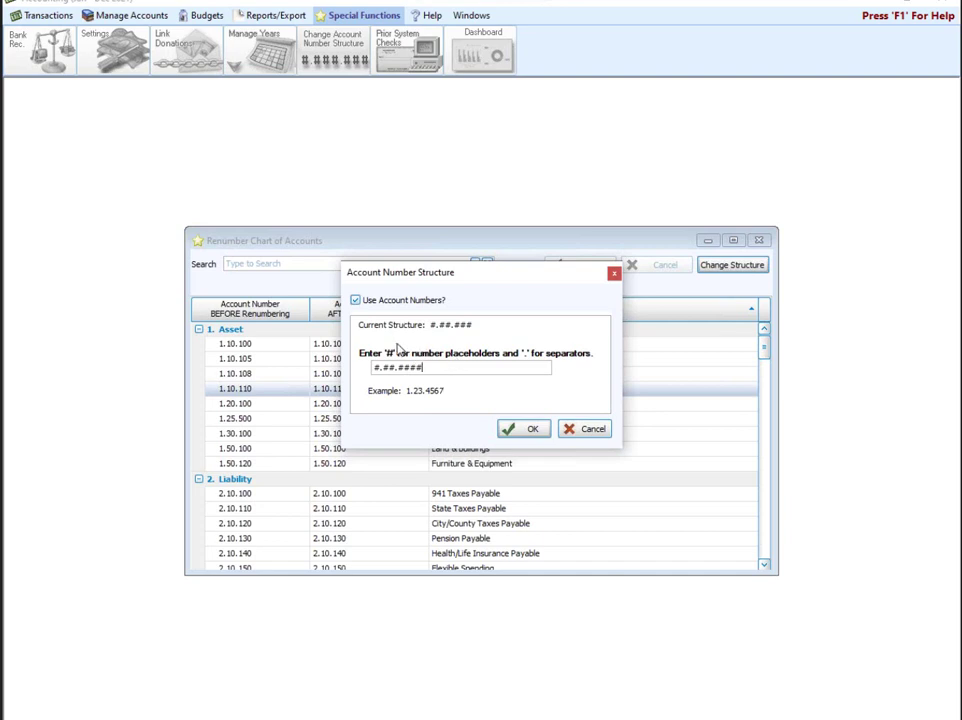
{"action": "type", "text": "#"}
{"action": "left_click", "coordinate": [531, 429]}
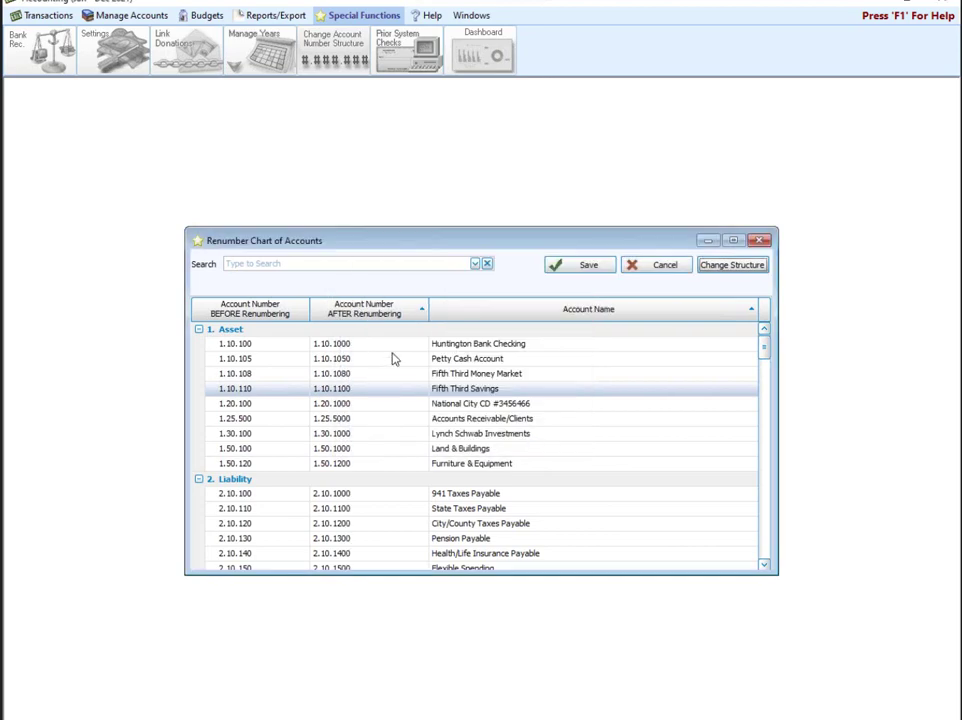
Step: Examine the before and after renumbering account numbers from the assets through the liability, income and expense accounts
{"action": "scroll", "coordinate": [377, 470], "scroll_direction": "down", "scroll_amount": 6}
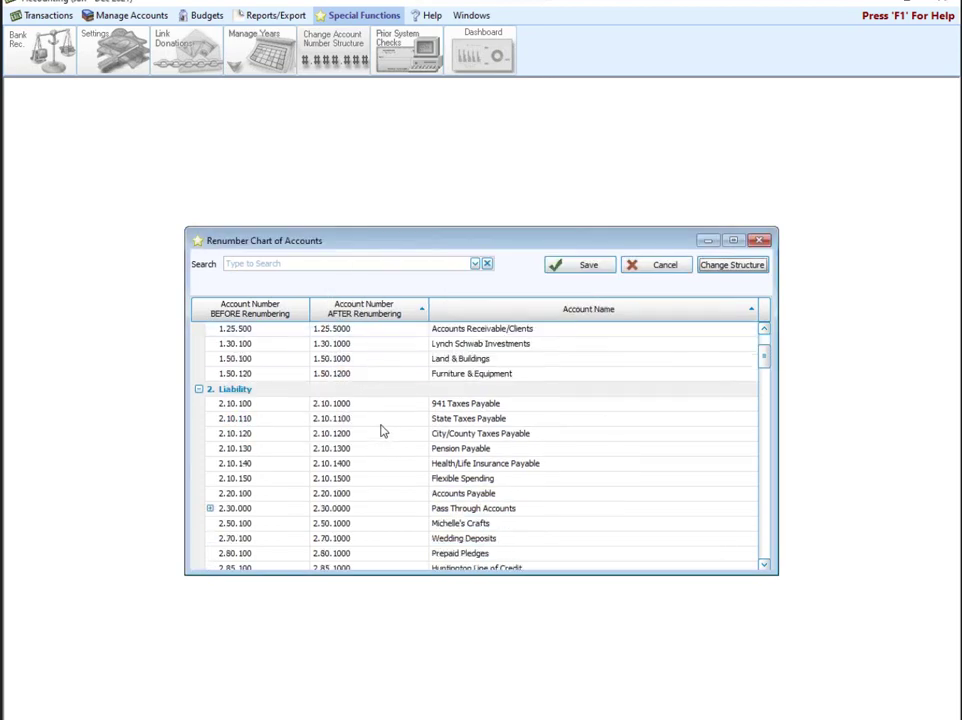
{"action": "scroll", "coordinate": [381, 410], "scroll_direction": "down", "scroll_amount": 5}
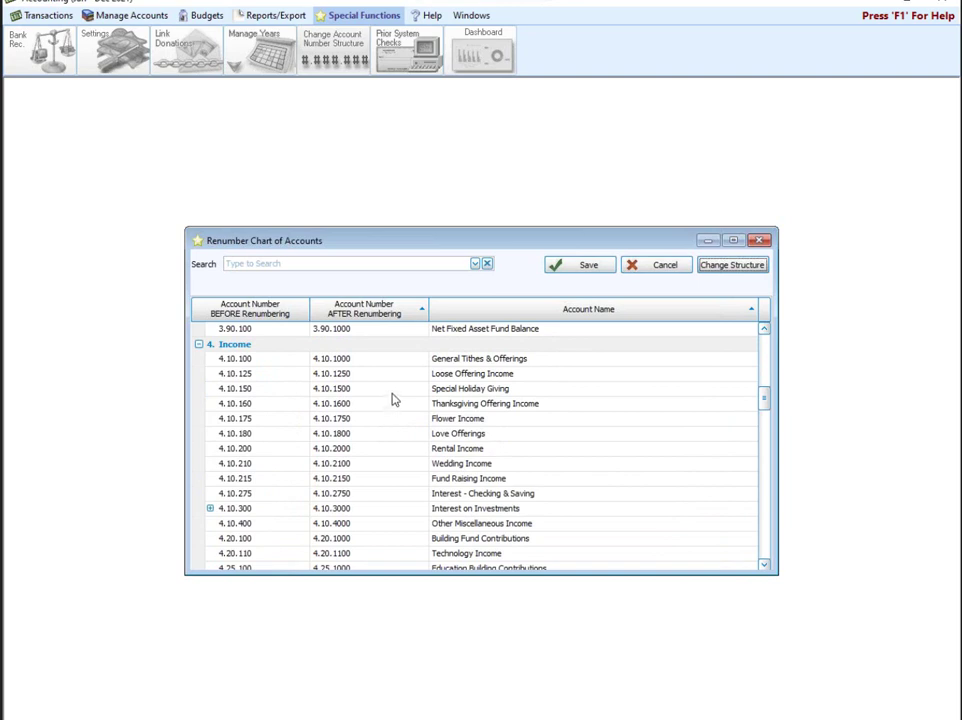
{"action": "scroll", "coordinate": [395, 402], "scroll_direction": "down", "scroll_amount": 2}
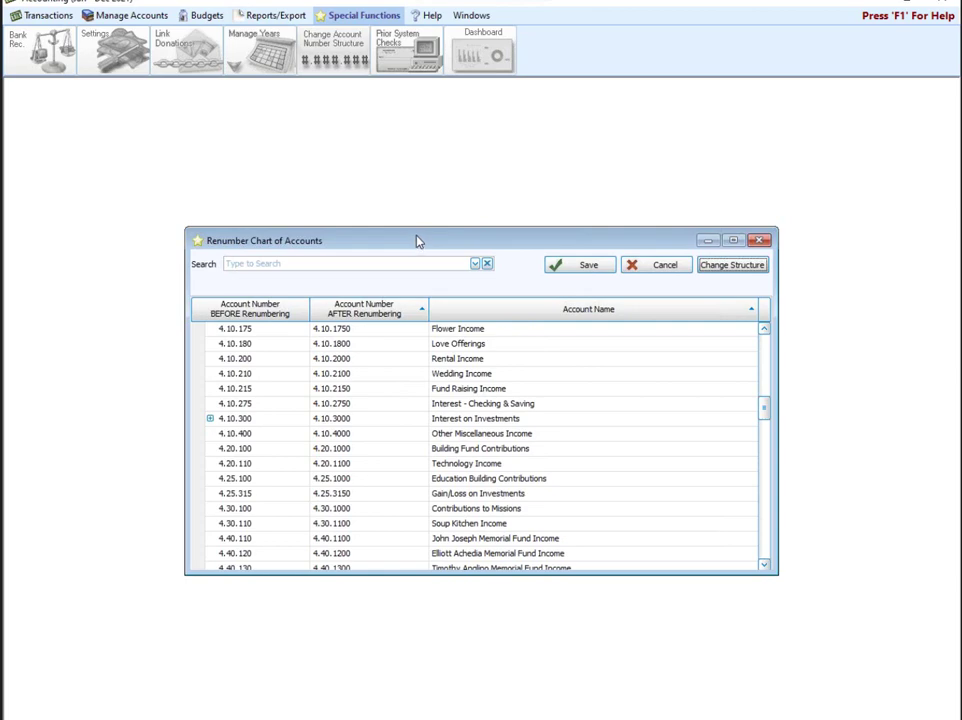
{"action": "scroll", "coordinate": [380, 370], "scroll_direction": "down", "scroll_amount": 5}
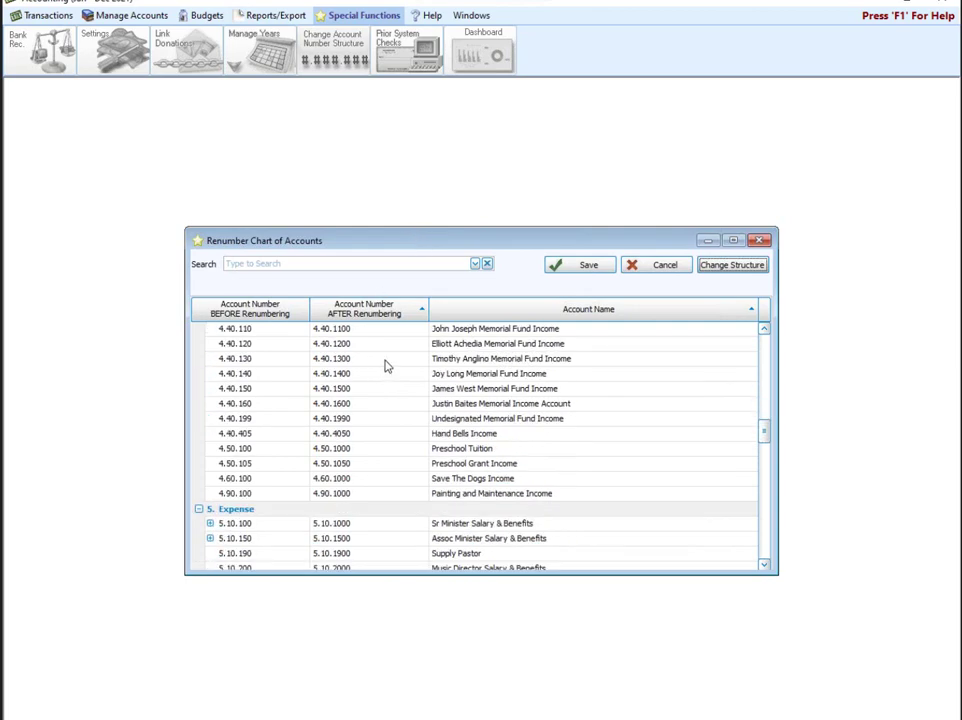
{"action": "scroll", "coordinate": [385, 366], "scroll_direction": "down", "scroll_amount": 3}
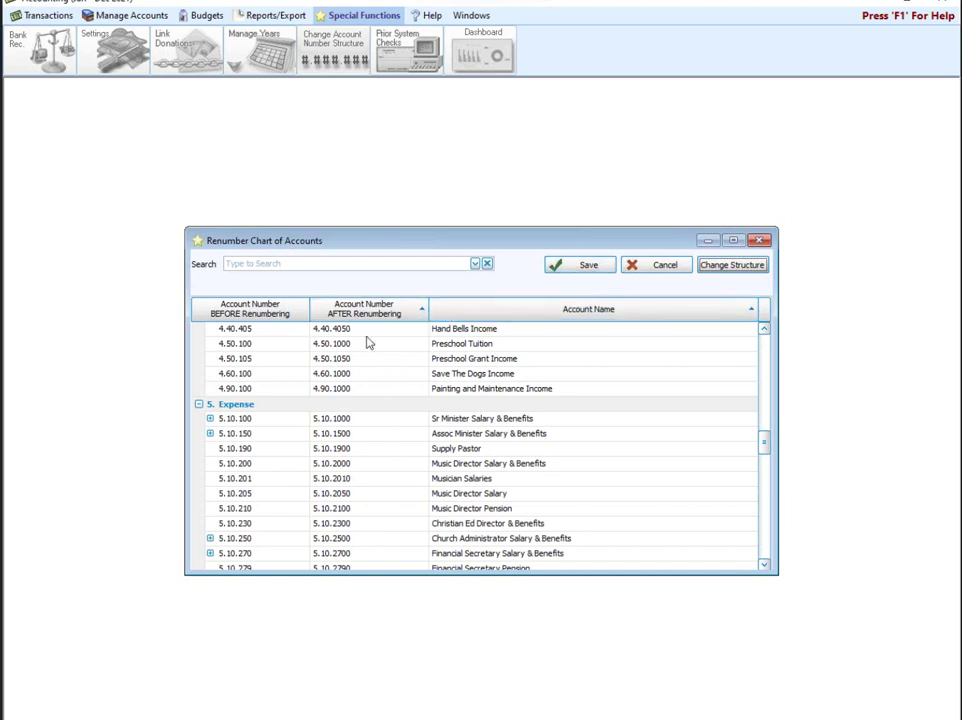
{"action": "scroll", "coordinate": [425, 455], "scroll_direction": "down", "scroll_amount": 2}
{"action": "scroll", "coordinate": [360, 398], "scroll_direction": "down", "scroll_amount": 7}
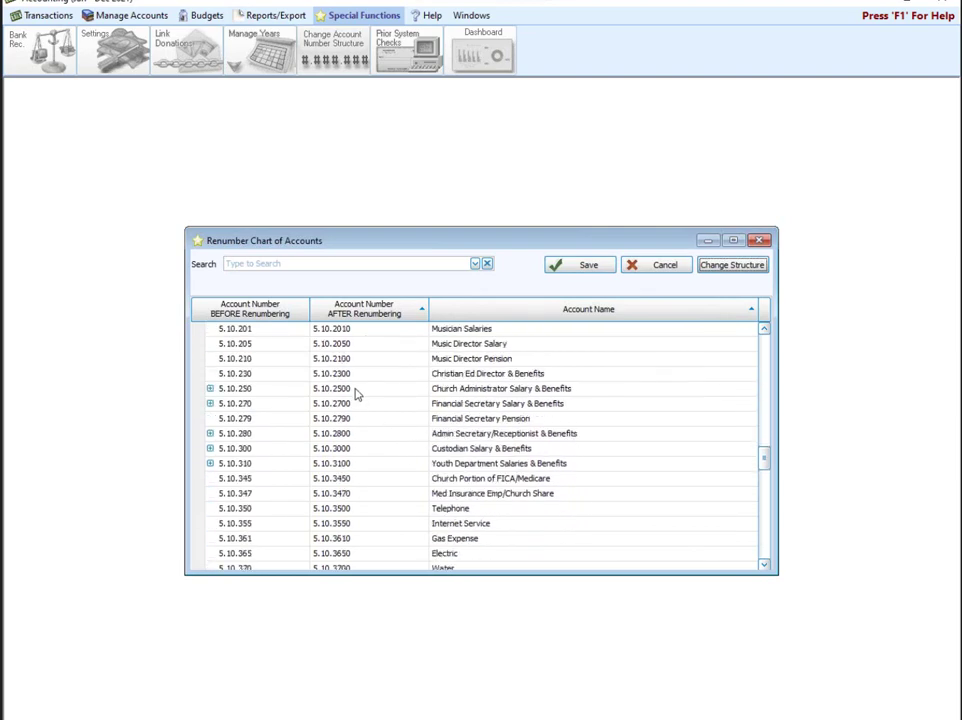
{"action": "scroll", "coordinate": [360, 398], "scroll_direction": "down", "scroll_amount": 2}
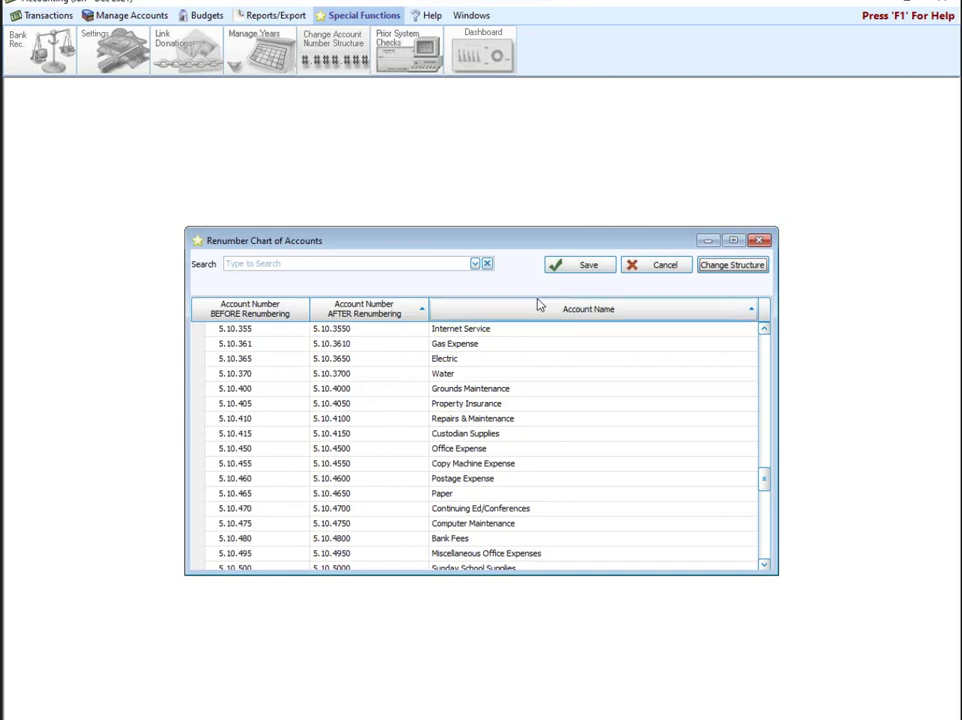
Step: Shorten the account number structure to #.##.## so the last segment has two digits
{"action": "left_click", "coordinate": [712, 266]}
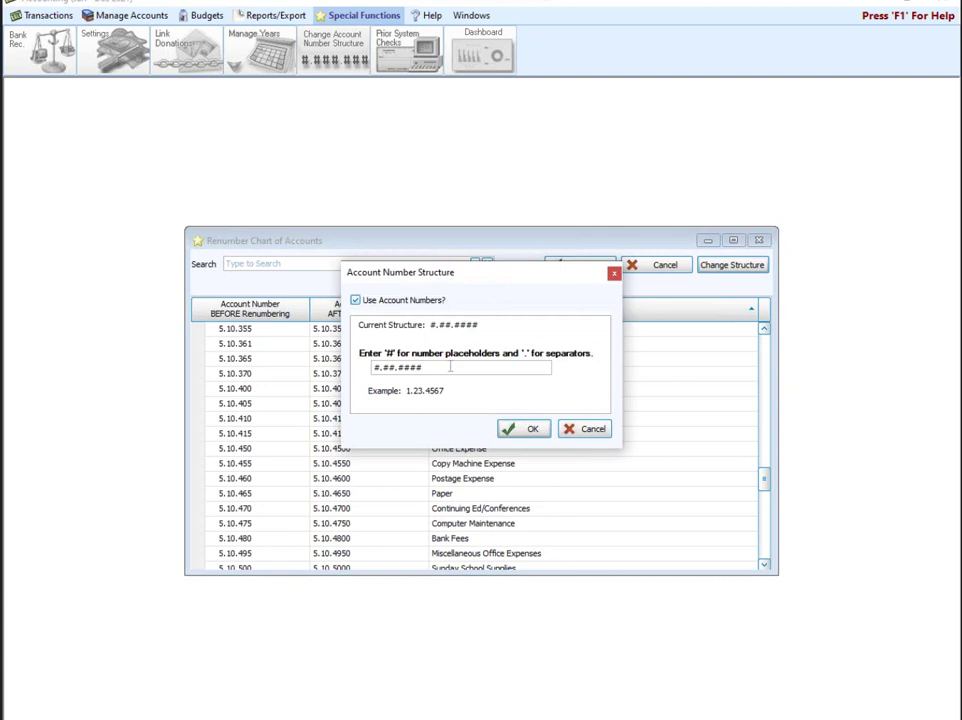
{"action": "key", "text": "BackSpace"}
{"action": "left_click", "coordinate": [535, 429]}
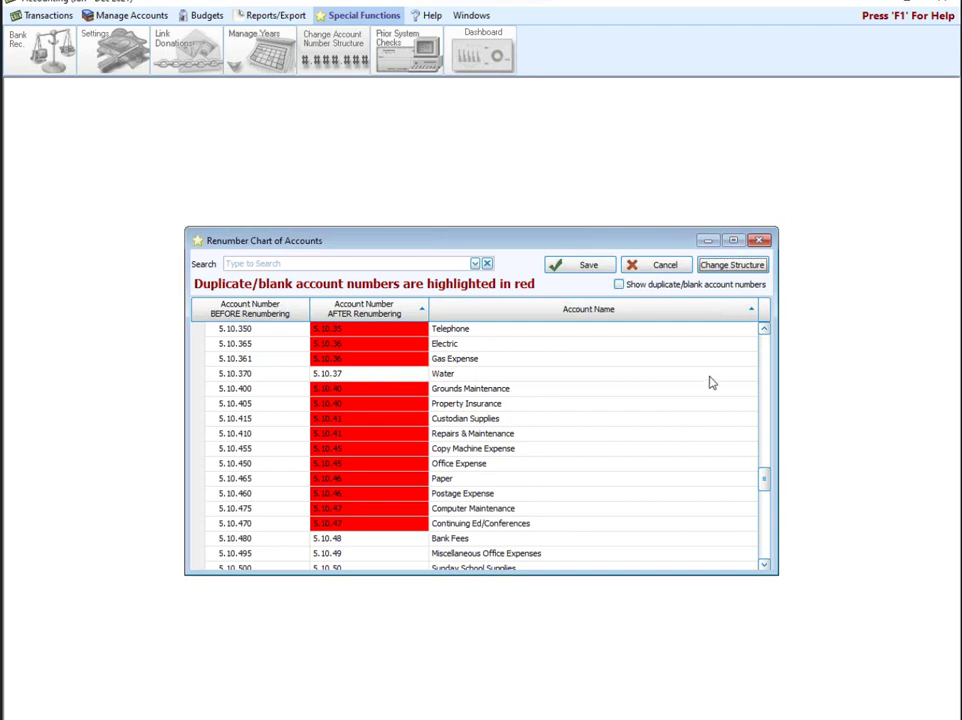
Step: Find the duplicated income account numbers highlighted in red and renumber Wedding Income to 4.10.22
{"action": "left_click_drag", "start_coordinate": [762, 477], "coordinate": [740, 345]}
{"action": "scroll", "coordinate": [446, 447], "scroll_direction": "down", "scroll_amount": 3}
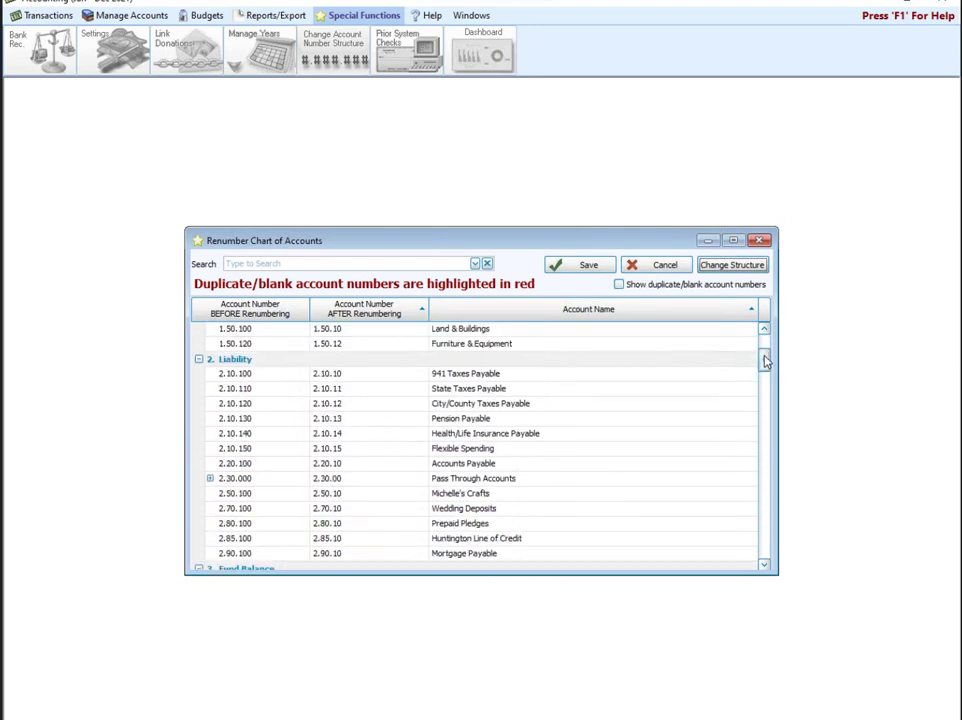
{"action": "scroll", "coordinate": [446, 447], "scroll_direction": "down", "scroll_amount": 4}
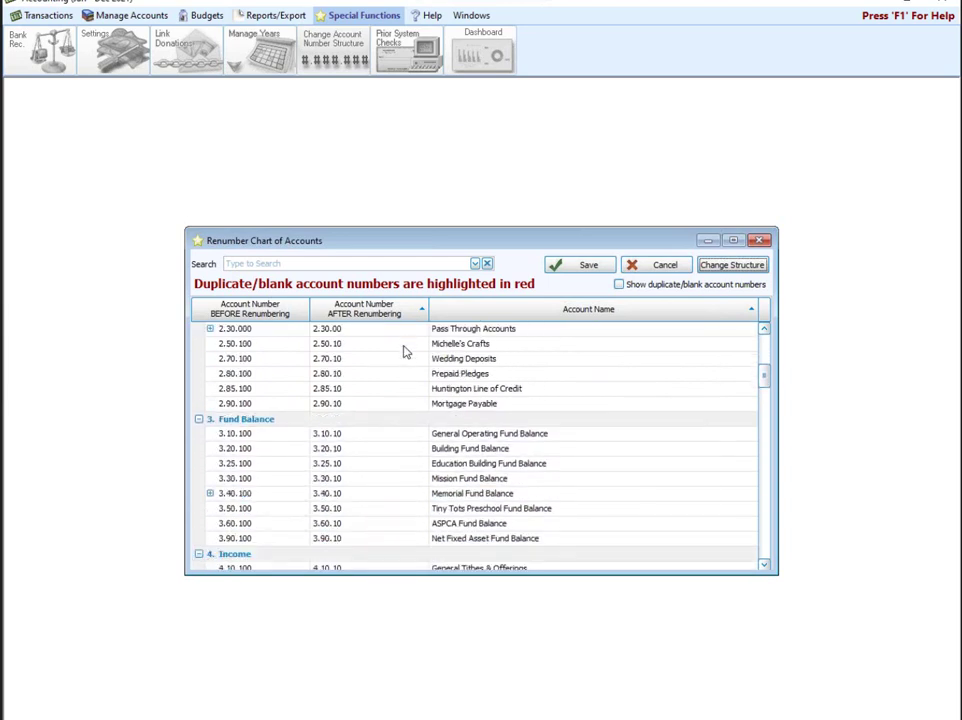
{"action": "scroll", "coordinate": [379, 440], "scroll_direction": "down", "scroll_amount": 2}
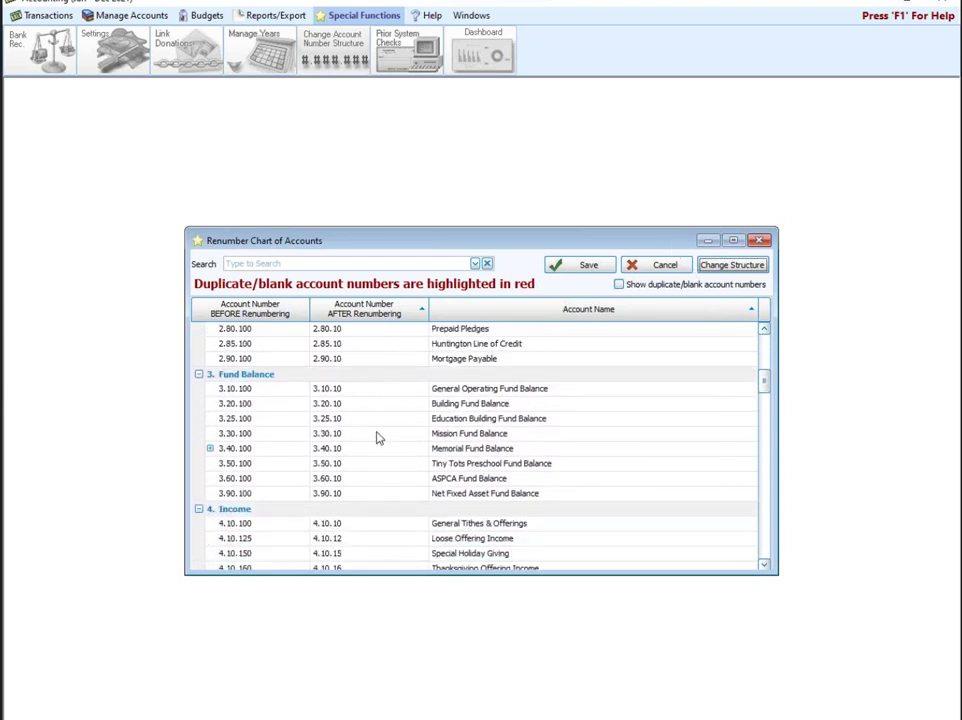
{"action": "scroll", "coordinate": [375, 438], "scroll_direction": "down", "scroll_amount": 4}
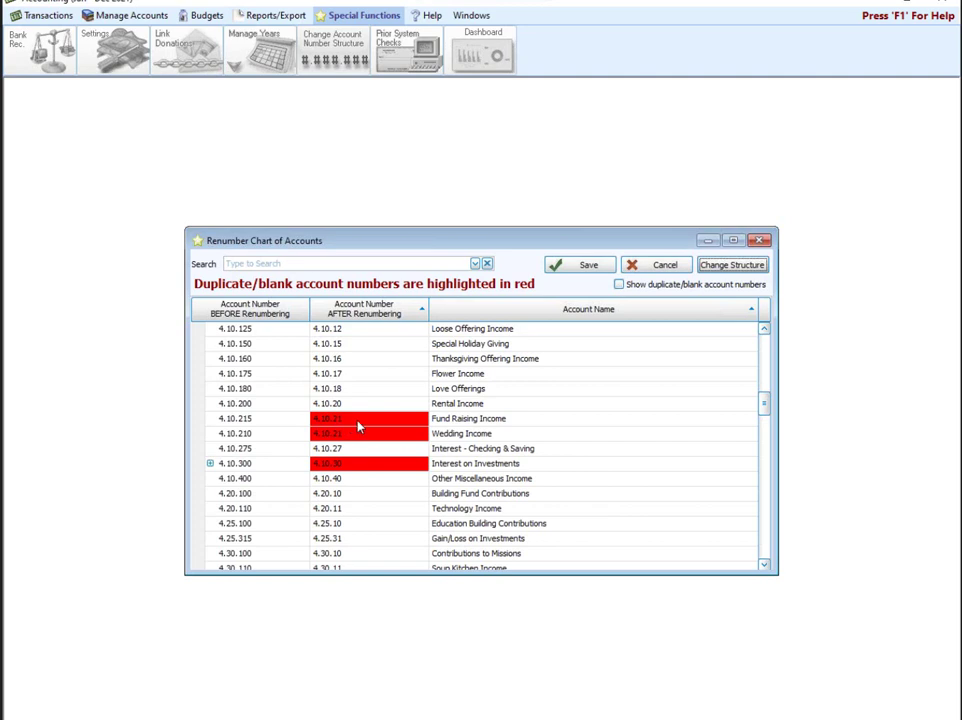
{"action": "left_click", "coordinate": [349, 428]}
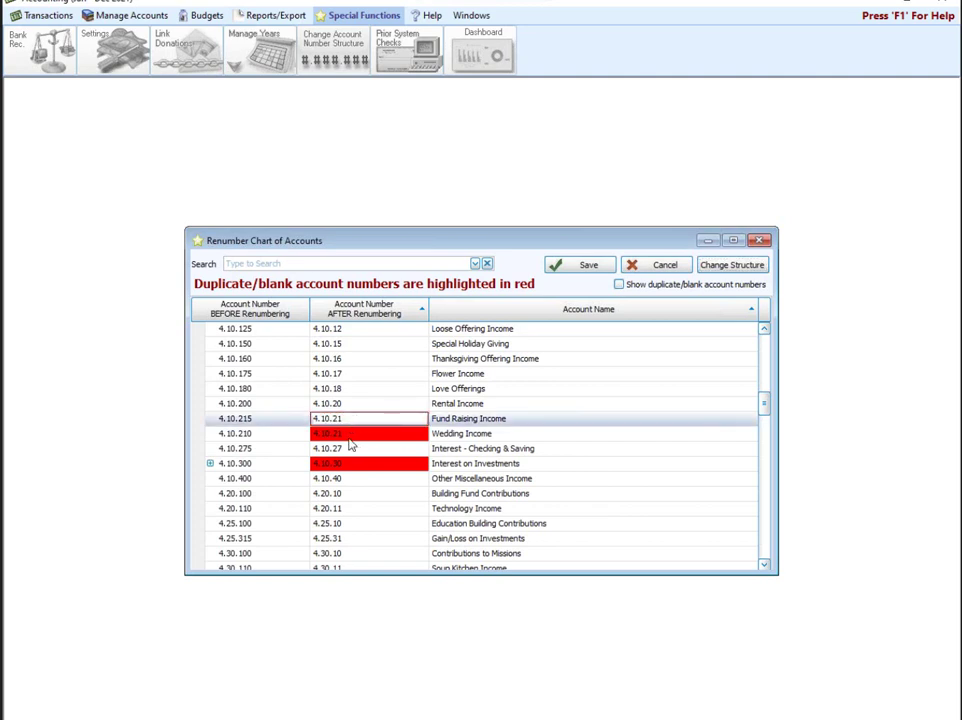
{"action": "left_click", "coordinate": [352, 436]}
{"action": "double_click", "coordinate": [353, 438]}
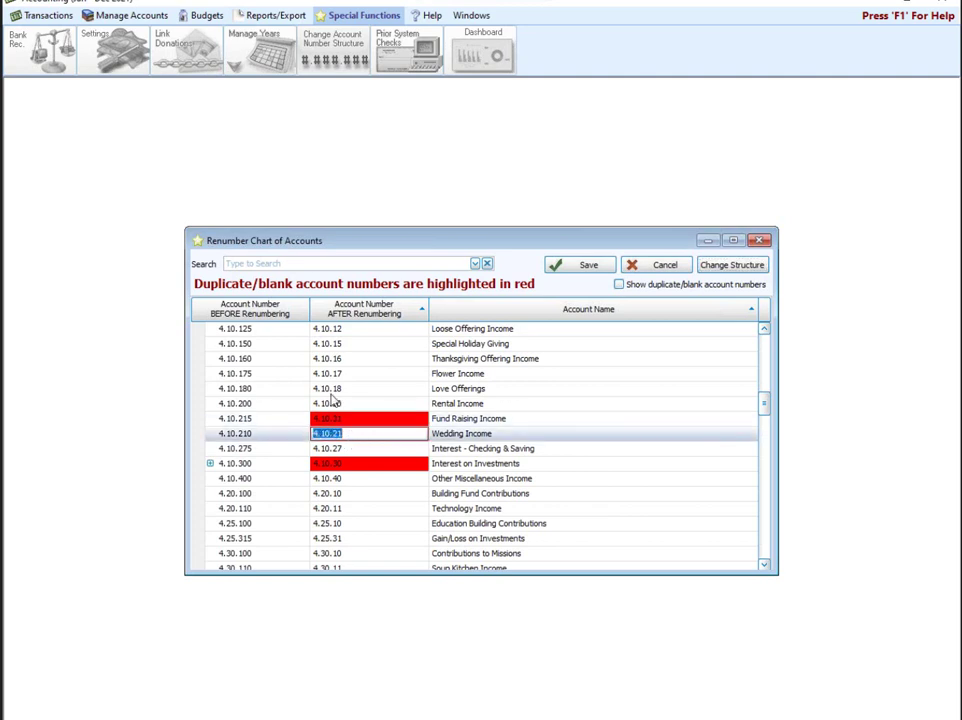
{"action": "left_click", "coordinate": [366, 435]}
{"action": "left_click", "coordinate": [378, 419]}
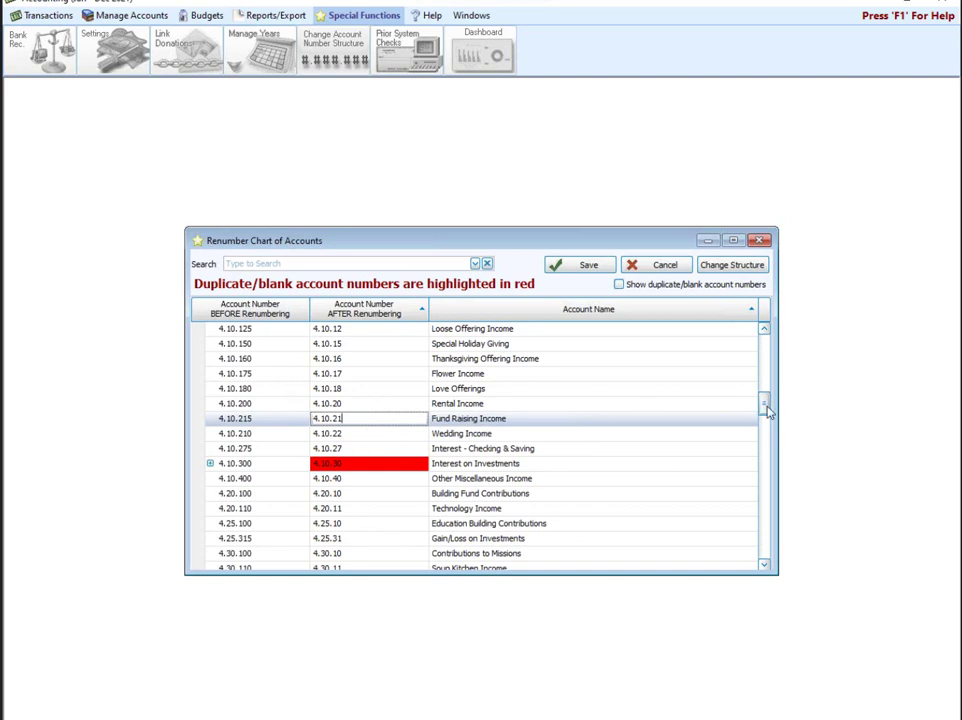
Step: Review the remaining duplicate account numbers, discard all the renumbering changes, and close the Renumber Chart of Accounts window
{"action": "left_click_drag", "start_coordinate": [766, 401], "coordinate": [775, 455]}
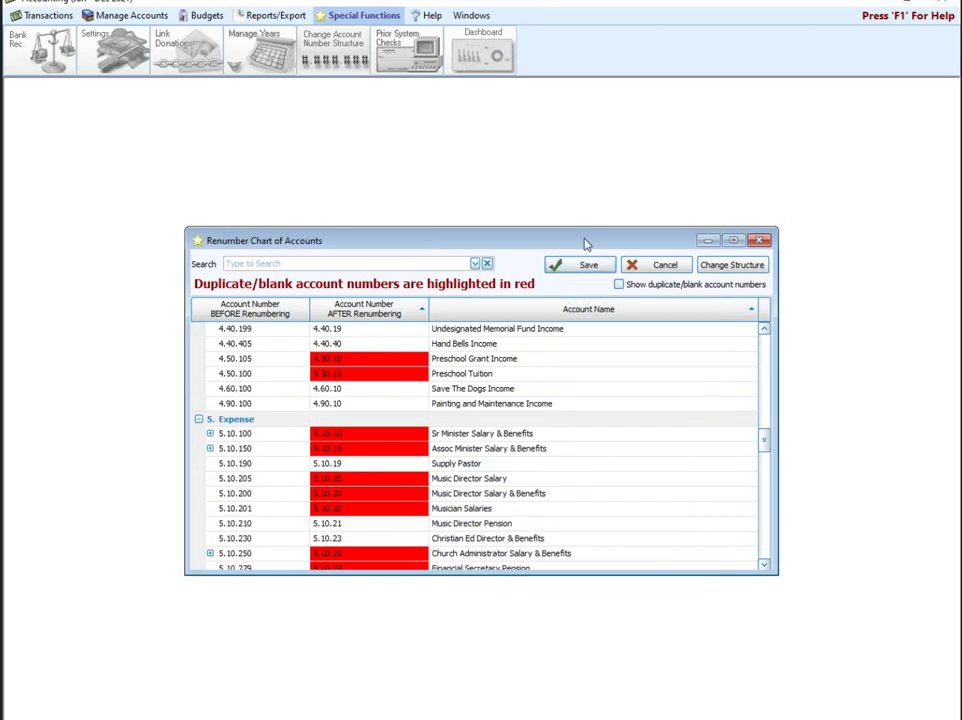
{"action": "left_click", "coordinate": [663, 264]}
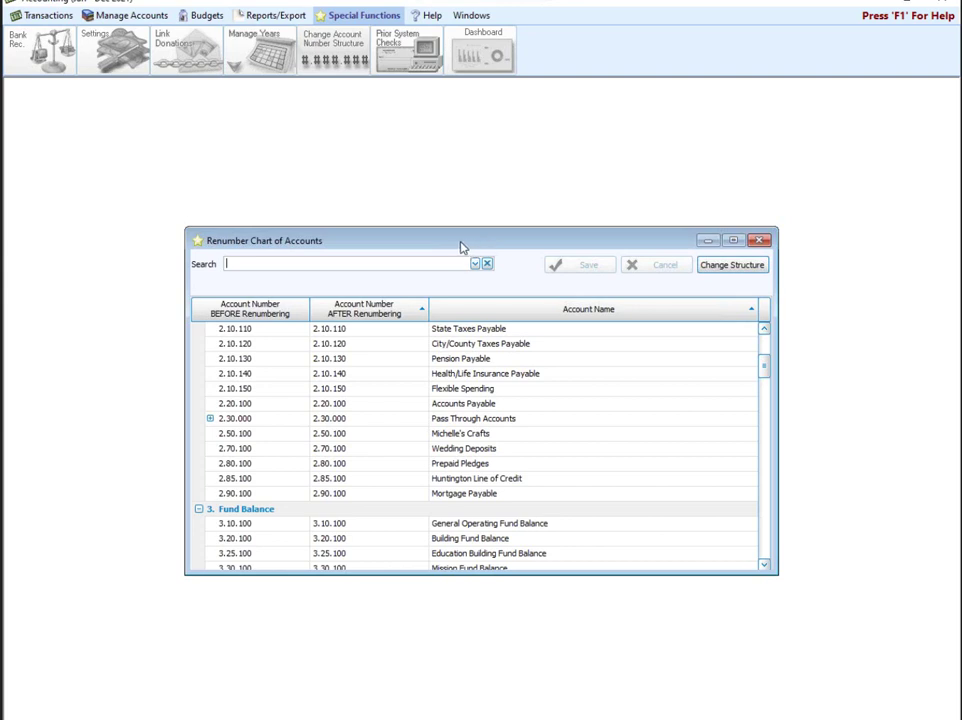
{"action": "left_click", "coordinate": [760, 241]}
Step: Open the Chart of Accounts, view the asset accounts as a tree, select Petty Cash Account (1.10.105), and close the window
{"action": "left_click", "coordinate": [370, 344]}
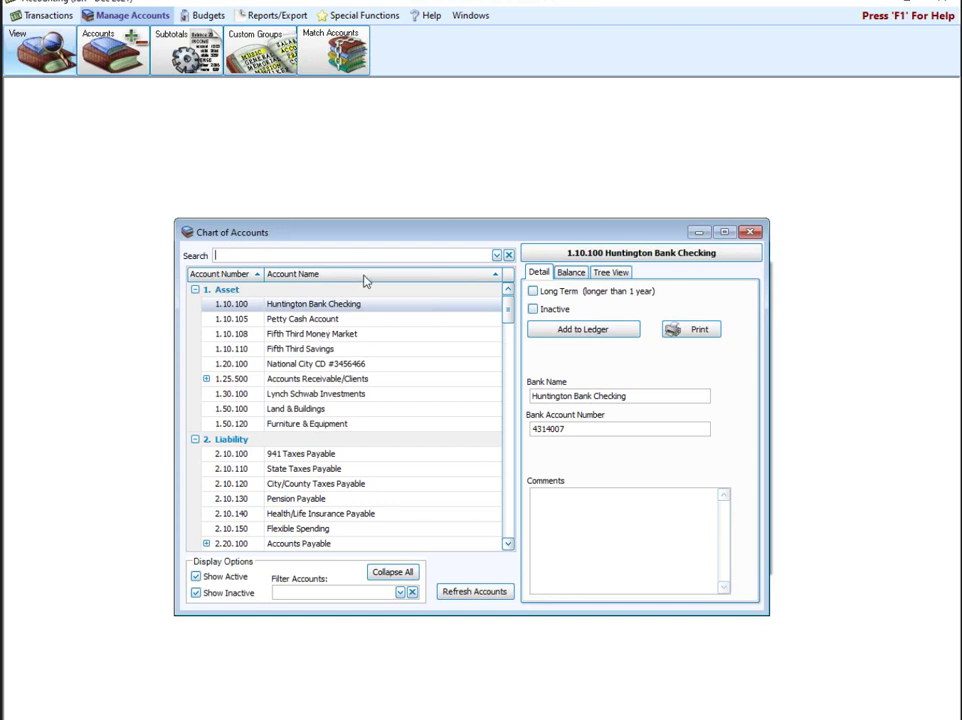
{"action": "left_click", "coordinate": [612, 274]}
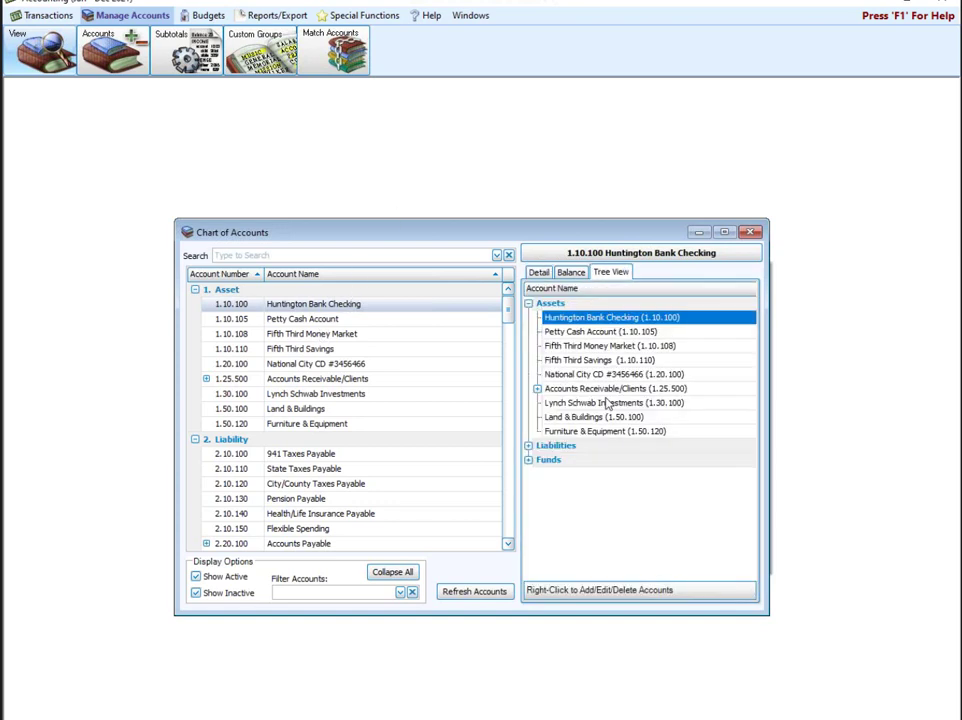
{"action": "left_click", "coordinate": [586, 333]}
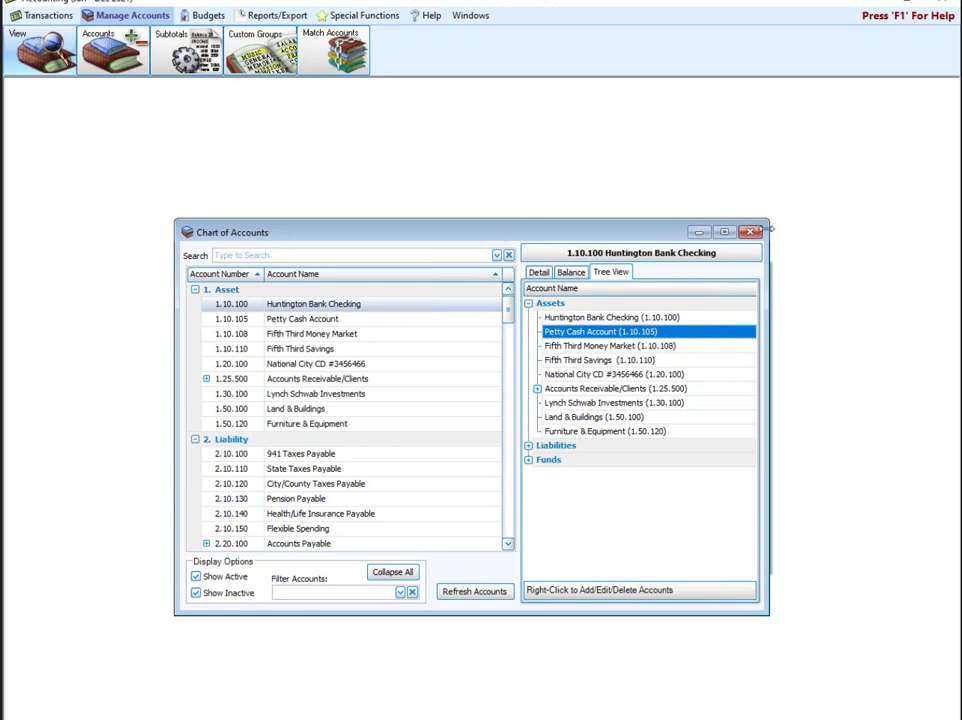
{"action": "left_click", "coordinate": [752, 234]}
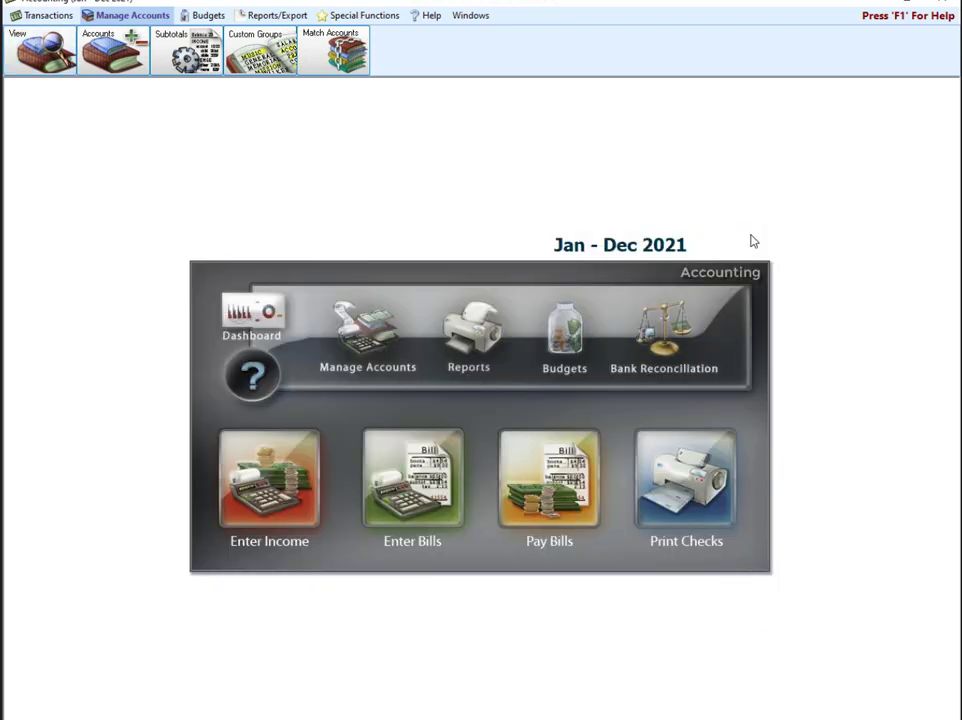
{"action": "left_click", "coordinate": [251, 18]}
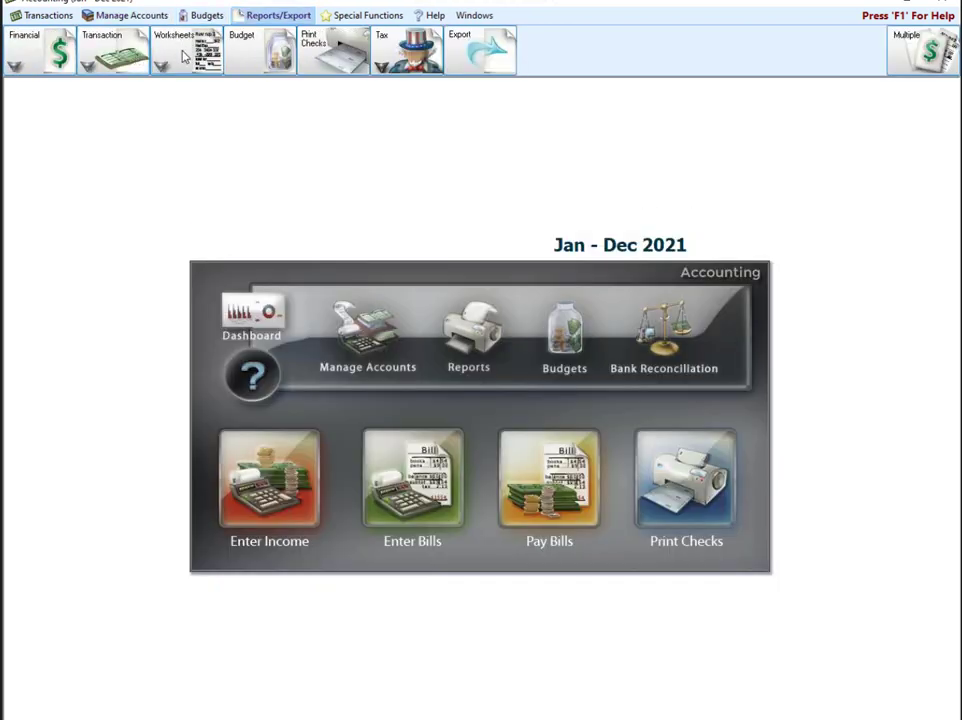
{"action": "left_click", "coordinate": [120, 13]}
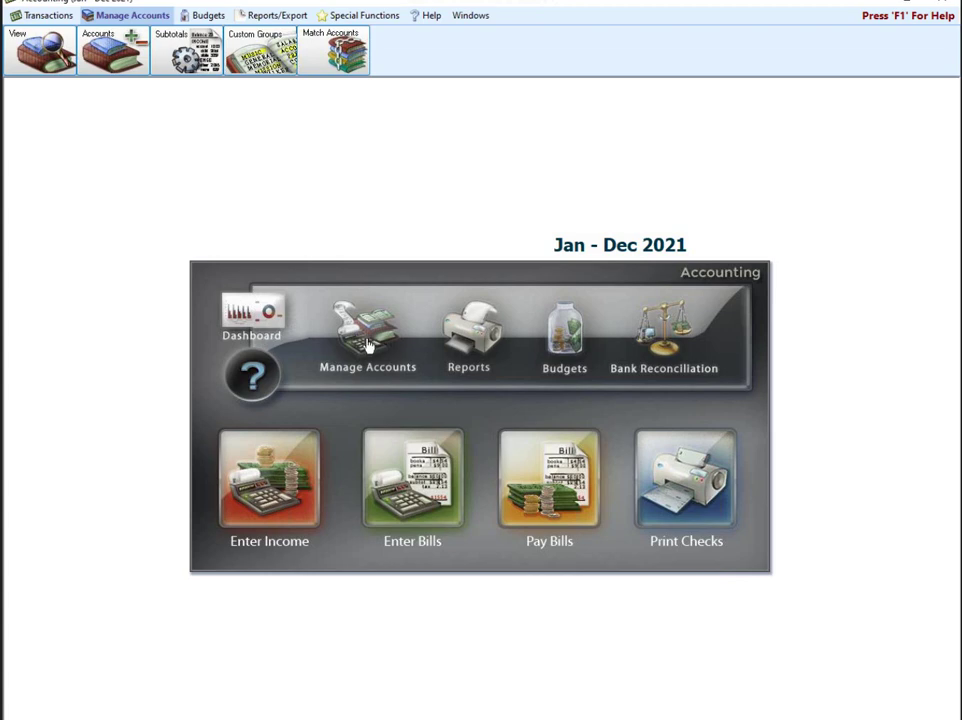
Step: Open the Delete Unused Accounts list for the accounting year, review the accounts eligible for deletion, and close it without deleting any
{"action": "left_click", "coordinate": [349, 20]}
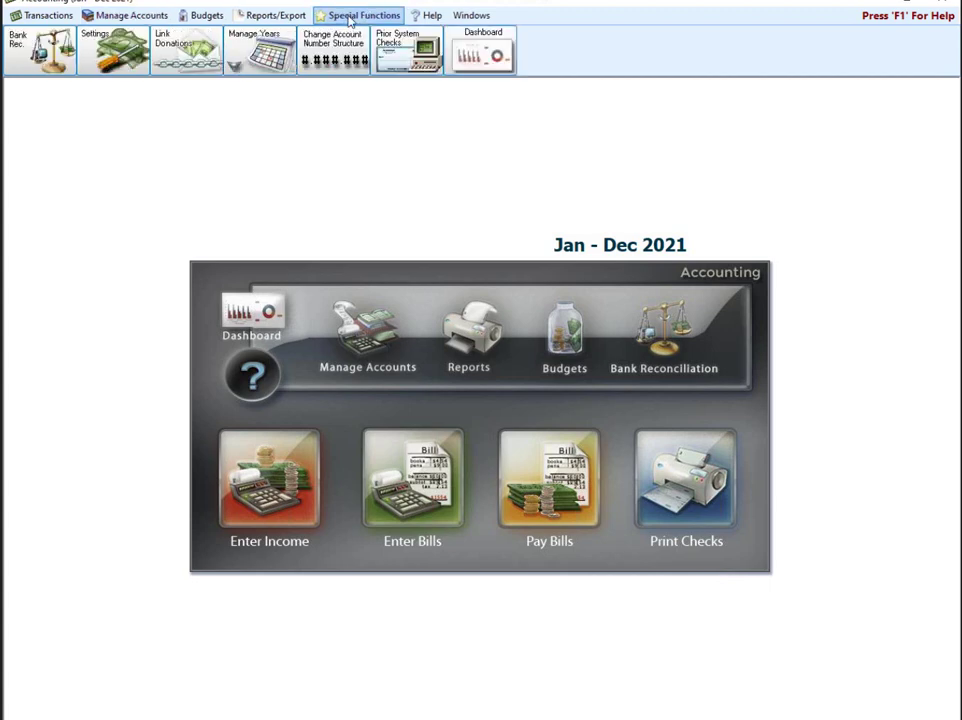
{"action": "left_click", "coordinate": [278, 60]}
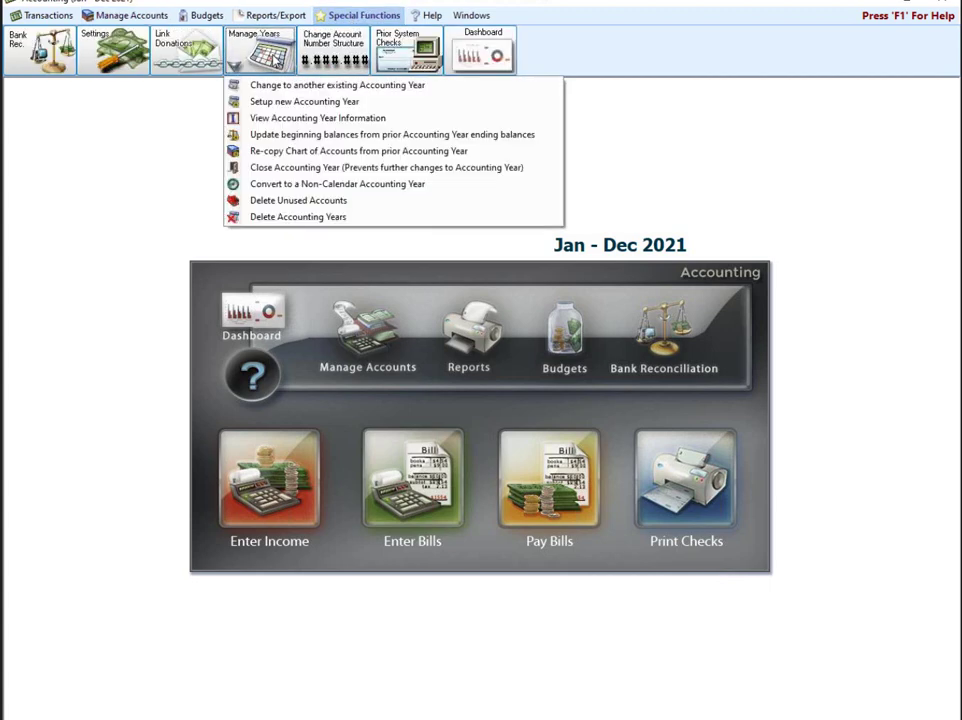
{"action": "left_click", "coordinate": [322, 201]}
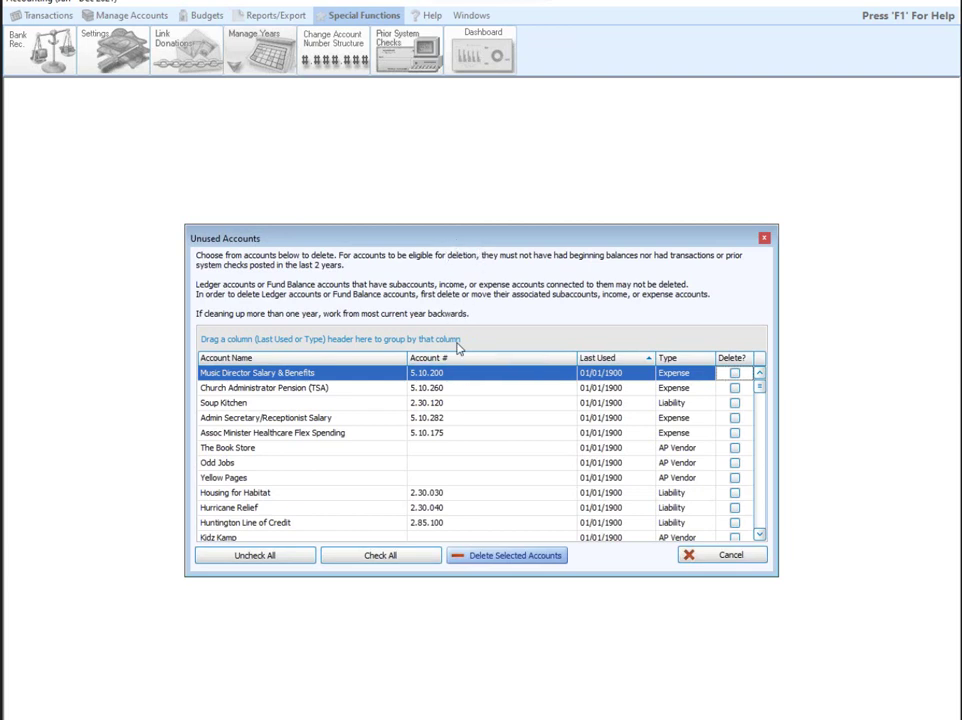
{"action": "scroll", "coordinate": [460, 397], "scroll_direction": "down", "scroll_amount": 1}
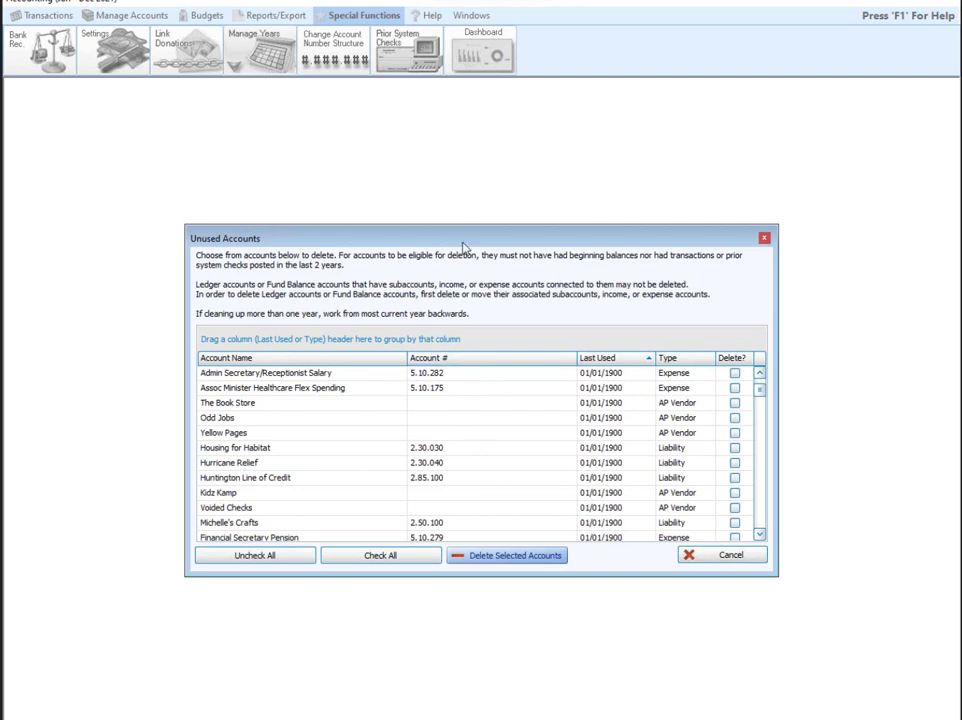
{"action": "left_click", "coordinate": [765, 239]}
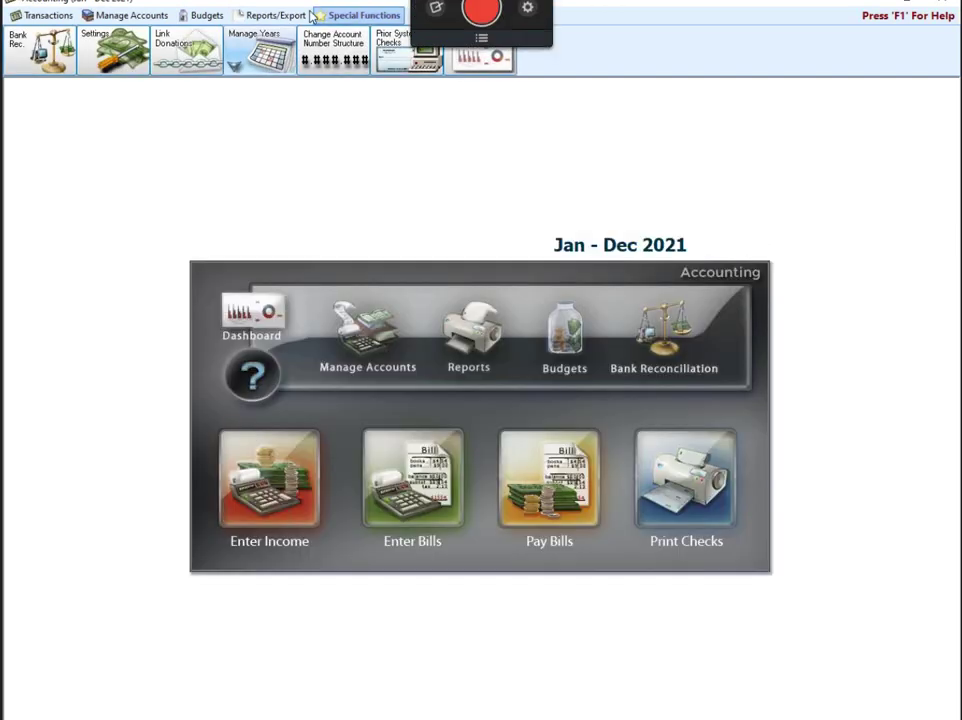
Step: Start setting up a new accounting year, review the option to create an empty chart of accounts, and cancel the setup
{"action": "left_click", "coordinate": [236, 64]}
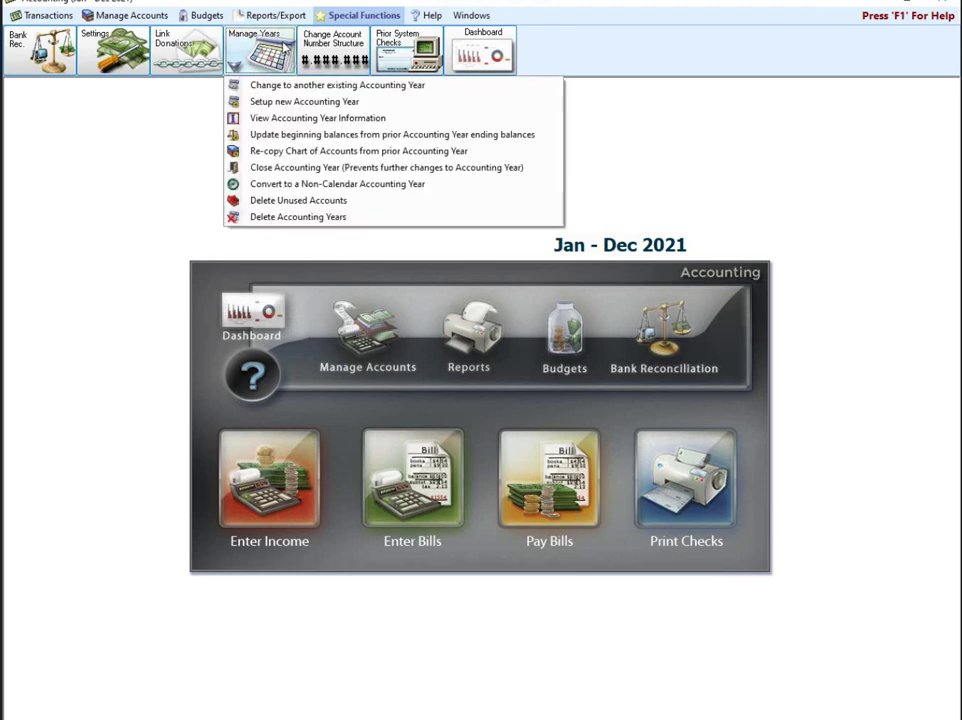
{"action": "left_click", "coordinate": [291, 104]}
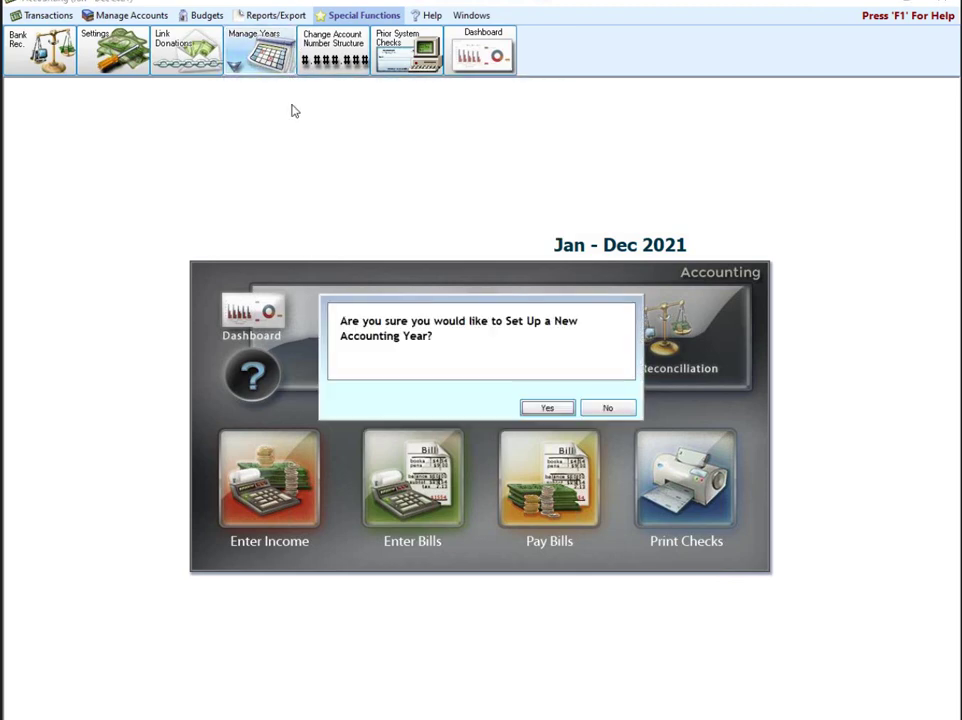
{"action": "left_click", "coordinate": [550, 408]}
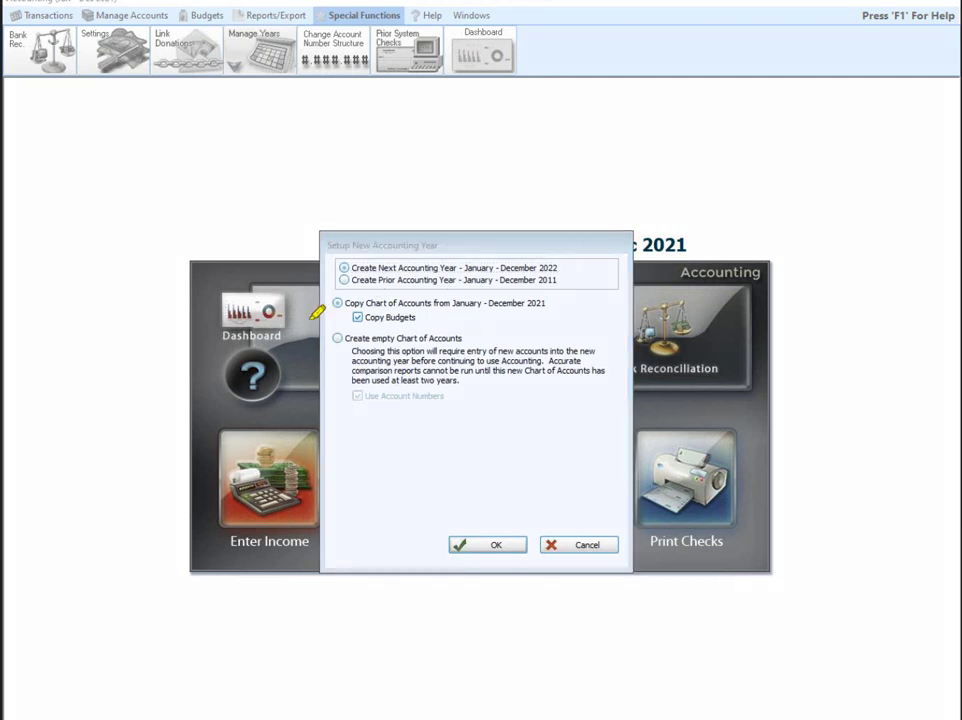
{"action": "mouse_move", "coordinate": [305, 321]}
{"action": "left_mouse_down"}
{"action": "mouse_move", "coordinate": [440, 302]}
{"action": "mouse_move", "coordinate": [623, 313]}
{"action": "mouse_move", "coordinate": [552, 410]}
{"action": "mouse_move", "coordinate": [382, 419]}
{"action": "mouse_move", "coordinate": [333, 337]}
{"action": "mouse_move", "coordinate": [359, 311]}
{"action": "left_mouse_up"}
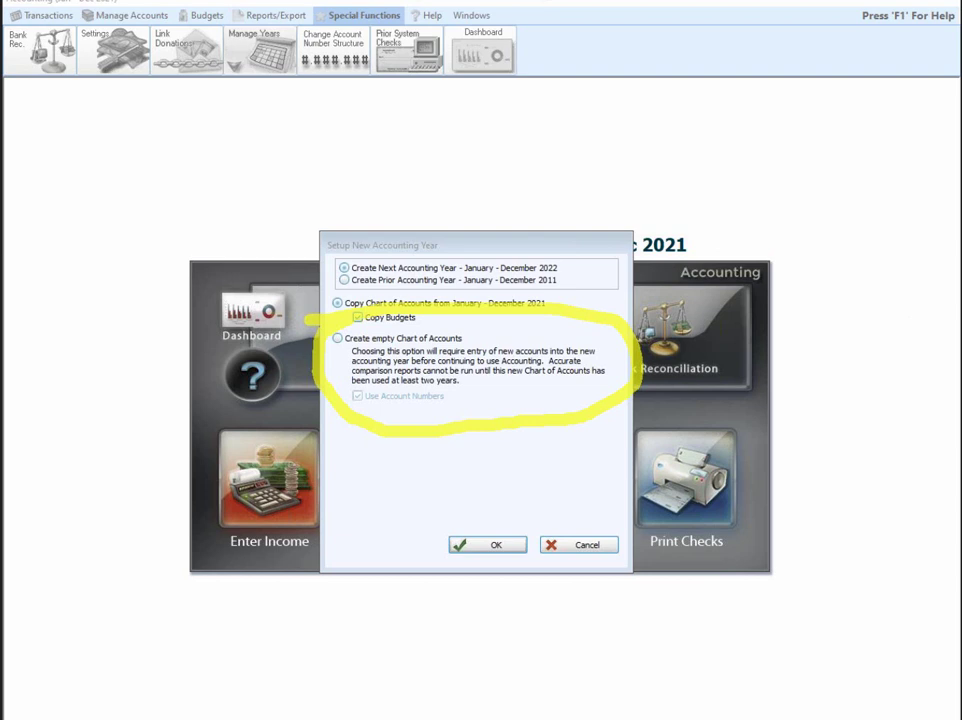
{"action": "key", "text": "Escape"}
{"action": "left_click", "coordinate": [572, 548]}
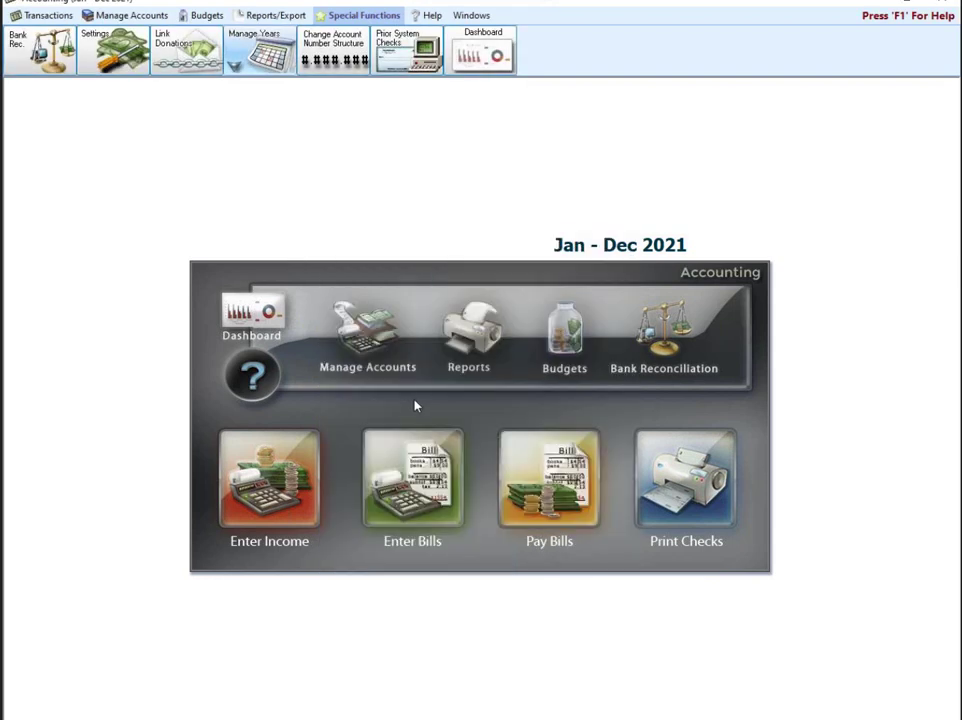